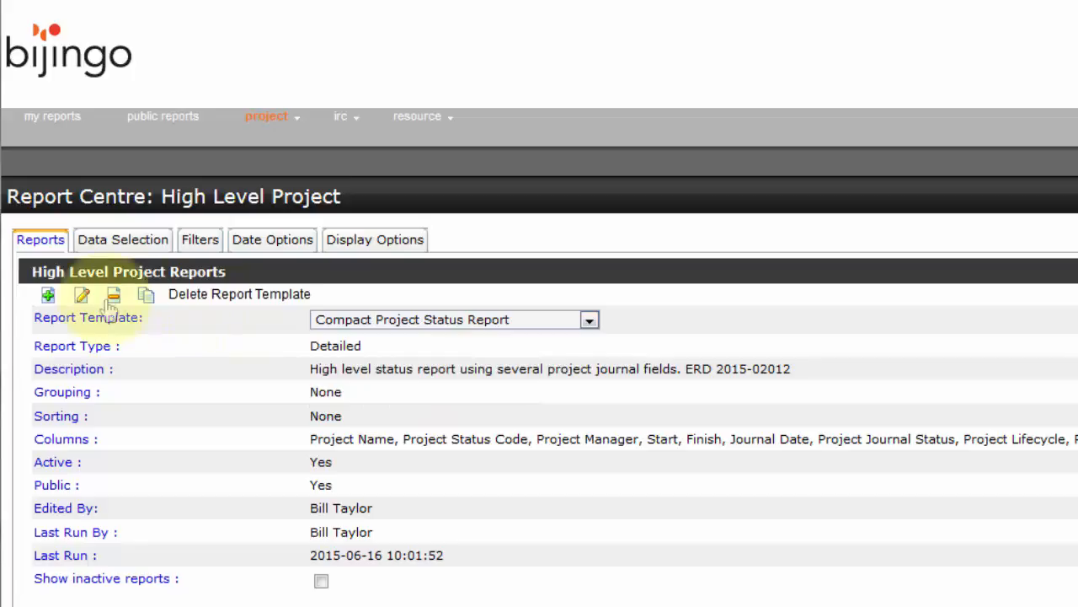
Create a detailed High Level Project report template named Project Review Report, described as "Acme IT Monthly Review Report BT June 2015", and save it.
click(47, 297)
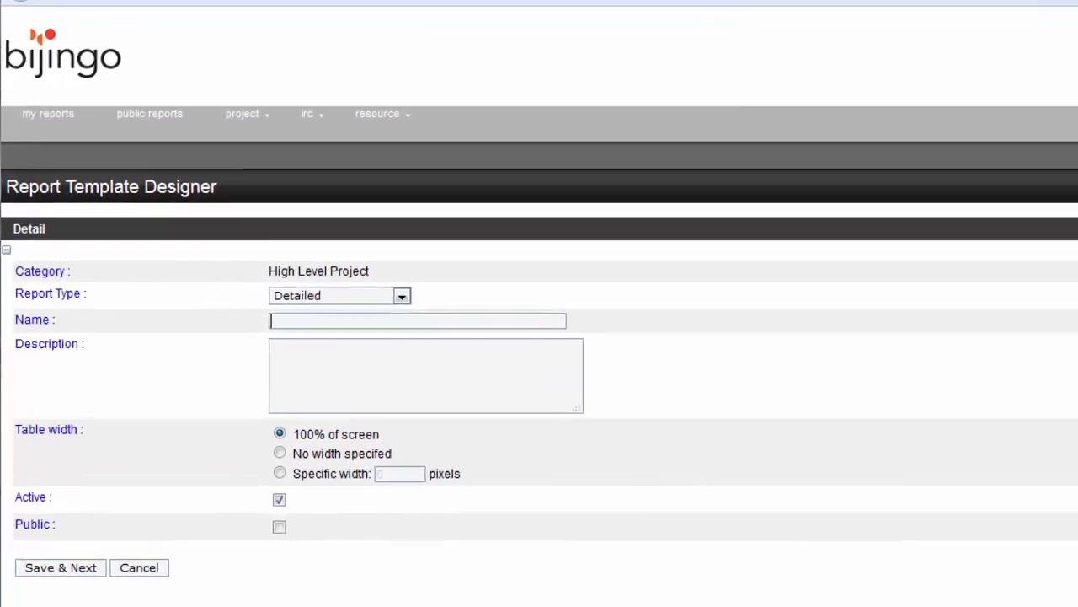
text(Project Review Report)
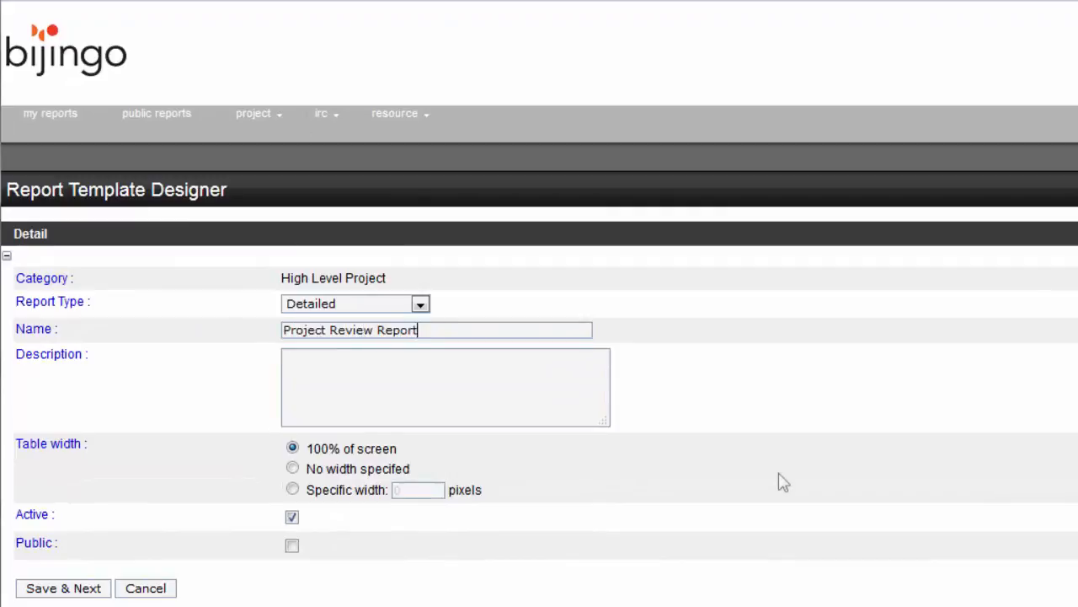
click(560, 411)
text(Acme IT Monthly Review Repo)
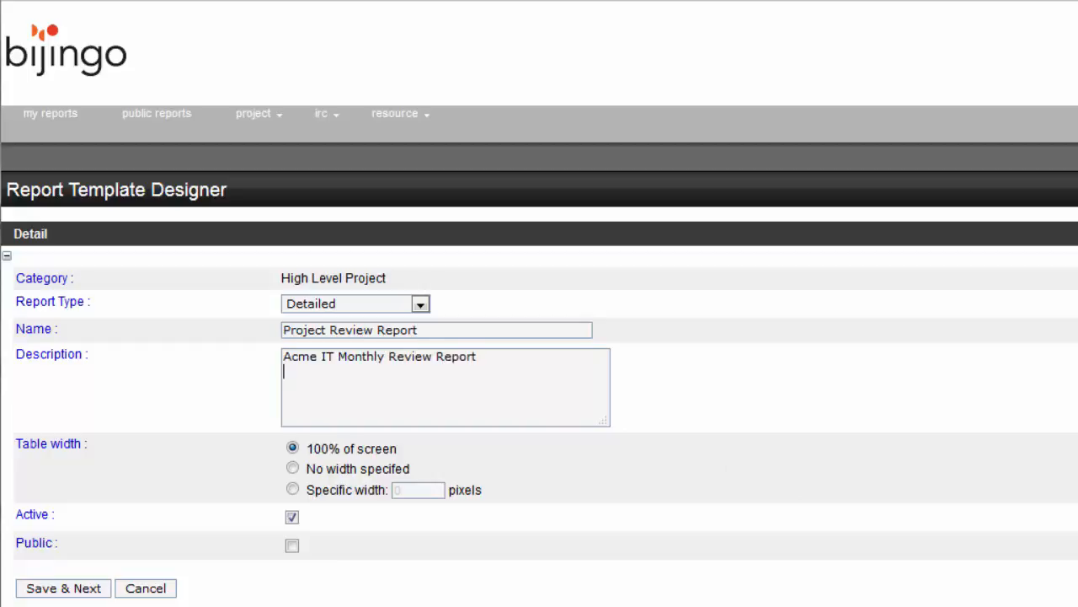
text(rt)
key(Return)
text(BT June 2015)
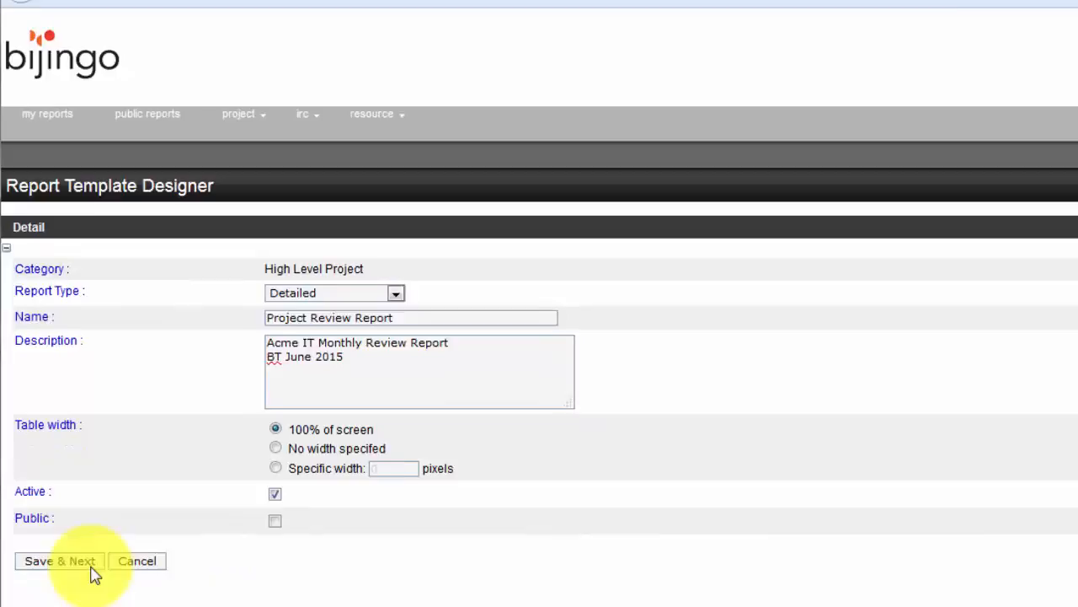
click(94, 588)
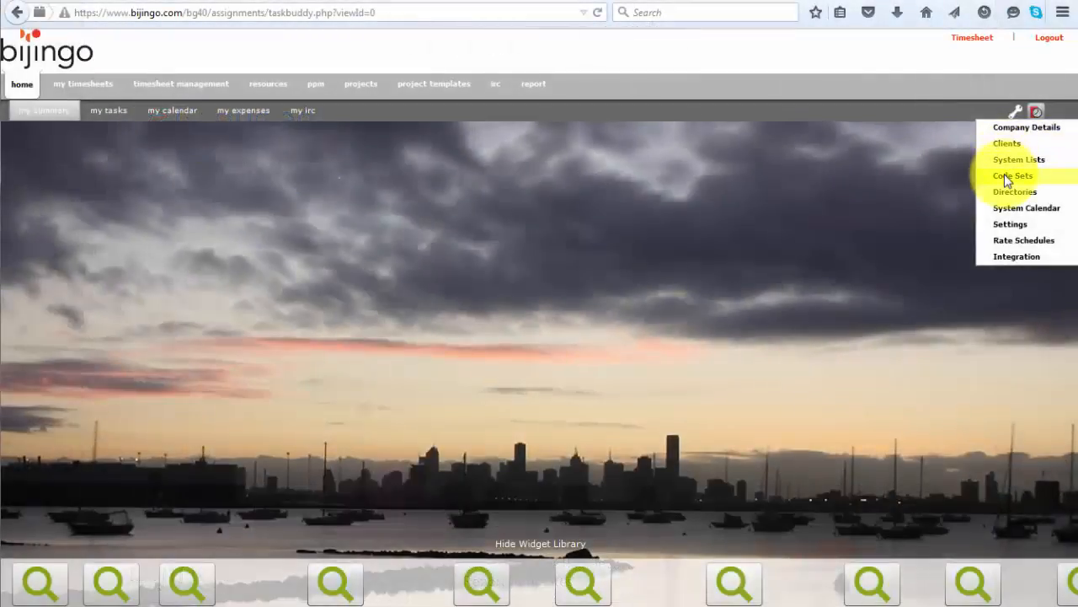
In the system's code sets, open the details of the Work Type code set.
click(1007, 179)
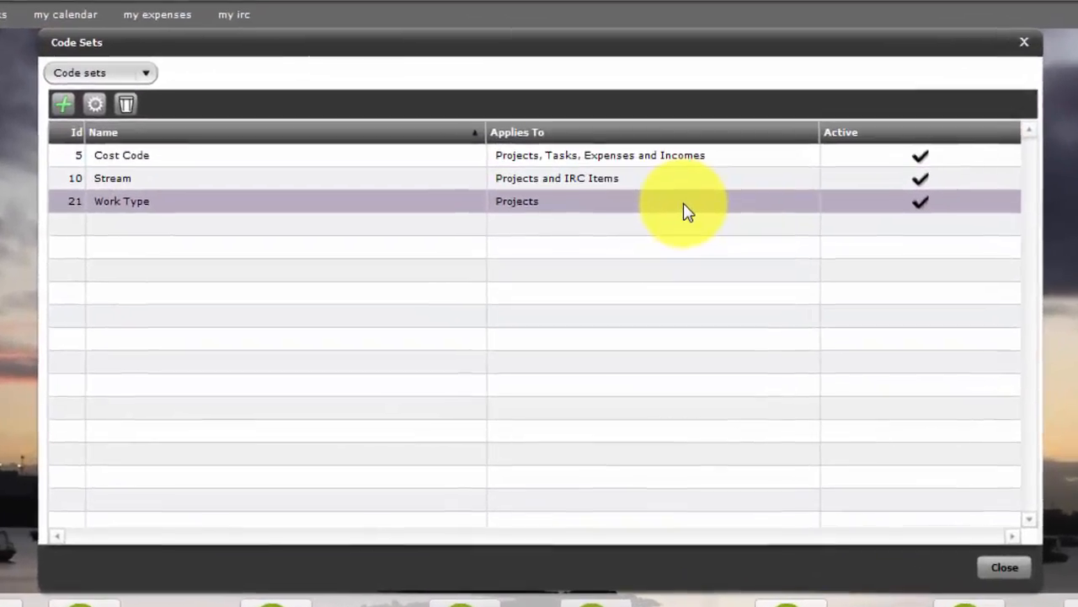
right_click(653, 257)
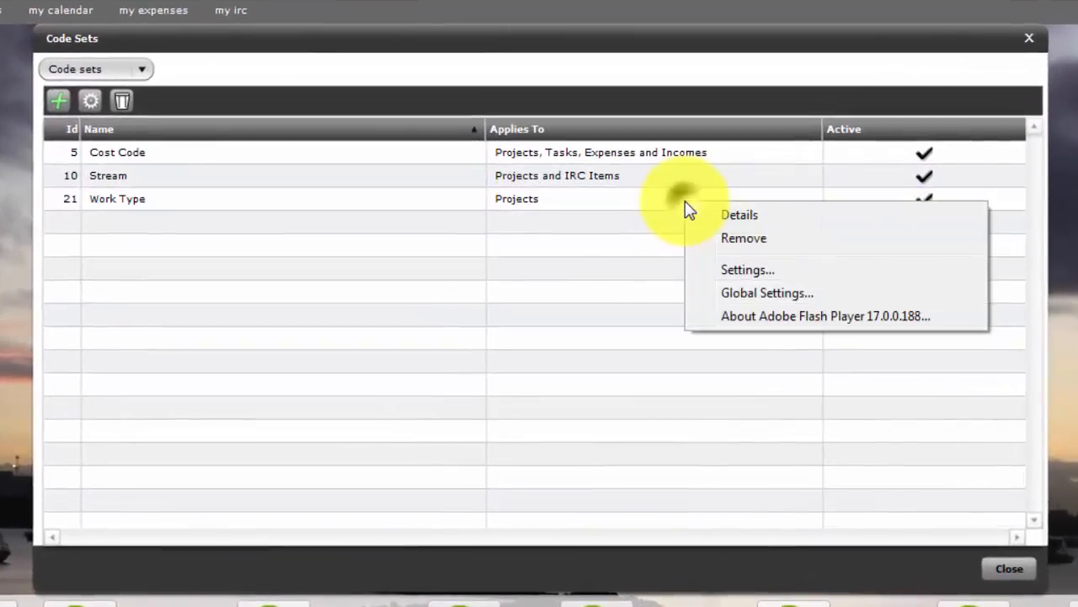
click(718, 214)
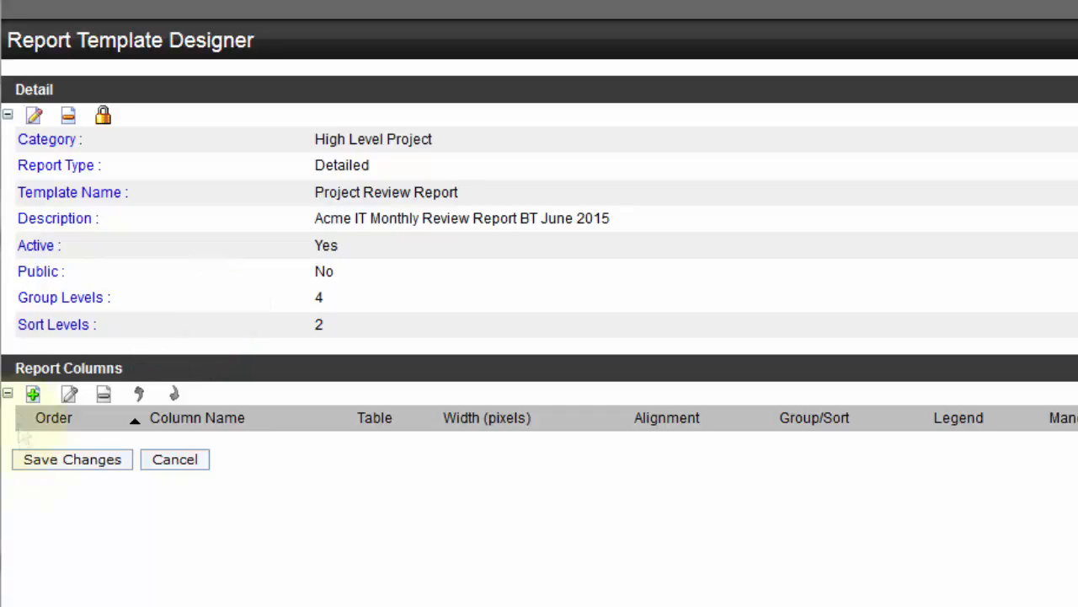
Add the Work Type - Code column from the Code Sets table to the report template, with grouping enabled.
click(32, 396)
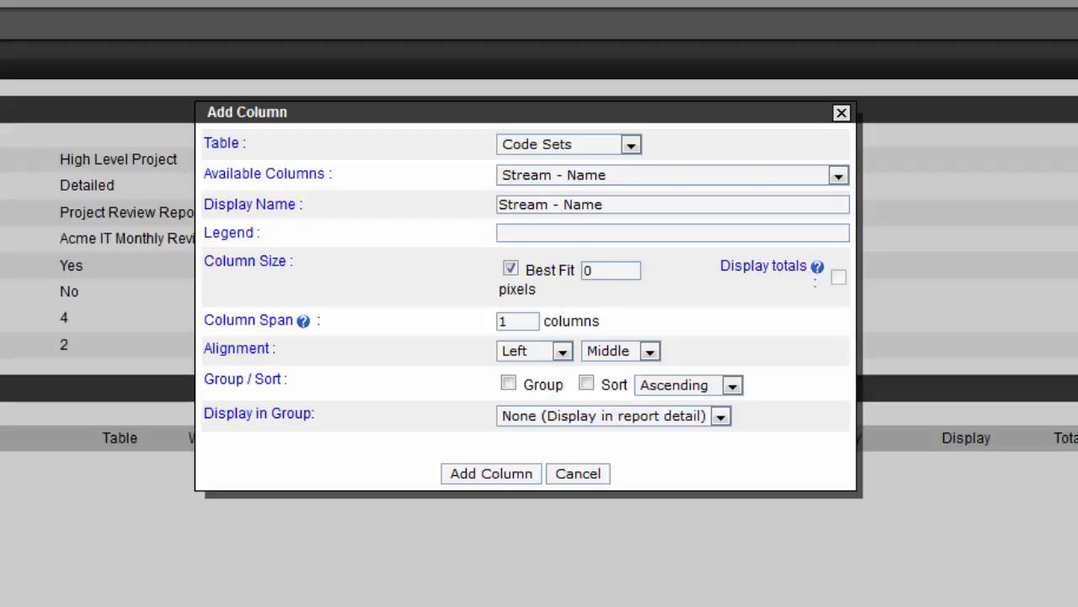
click(630, 146)
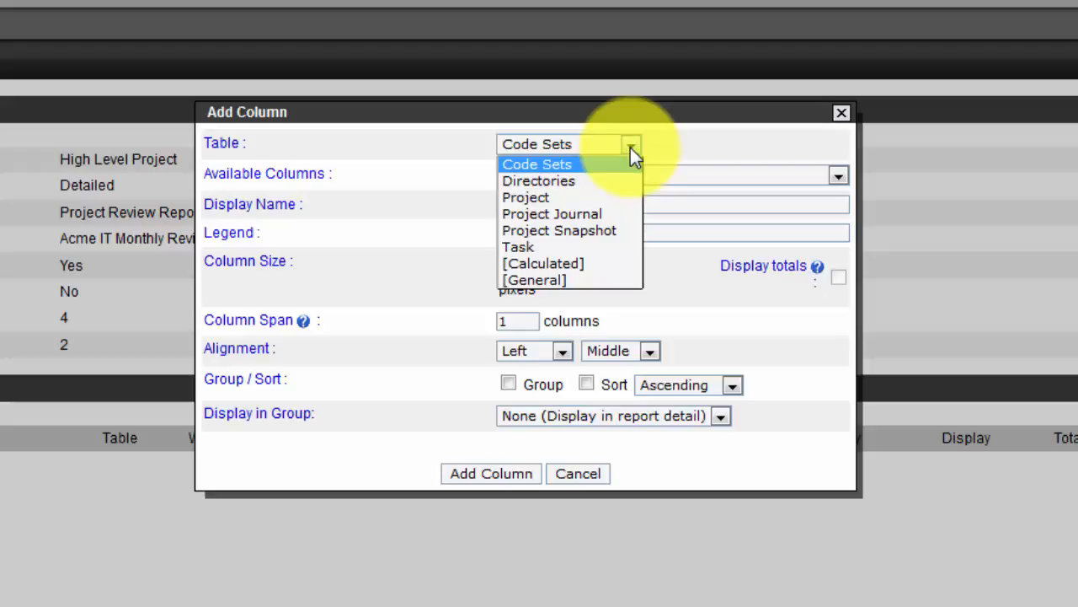
click(630, 147)
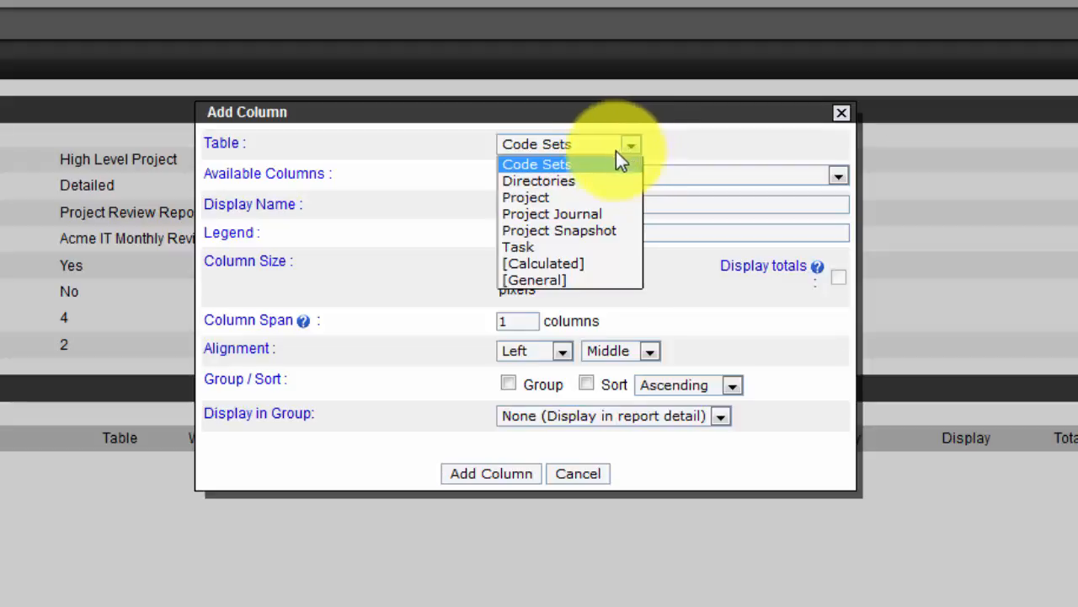
click(602, 160)
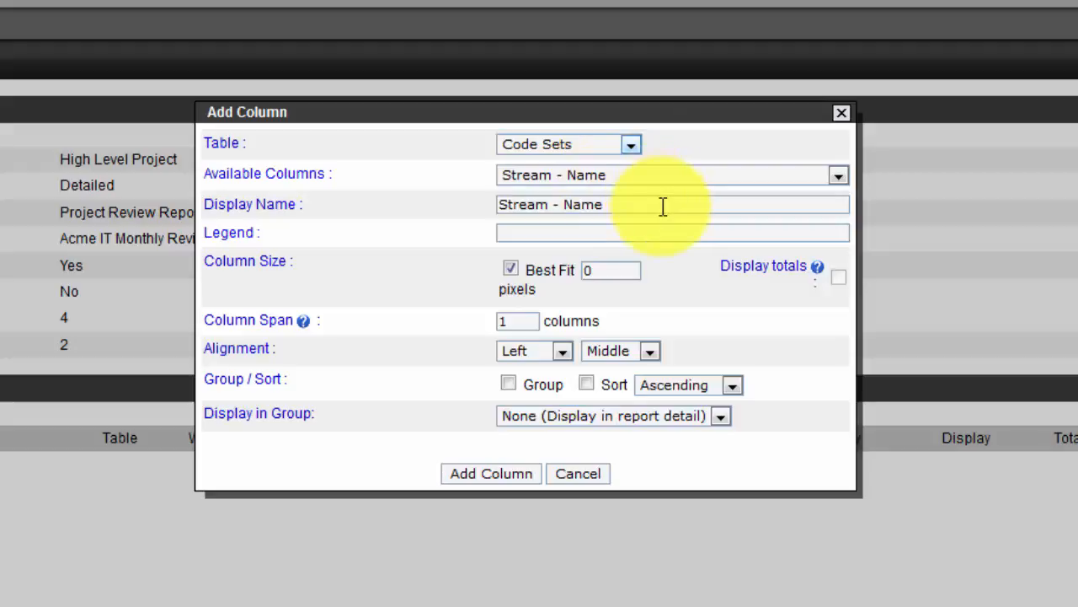
click(838, 176)
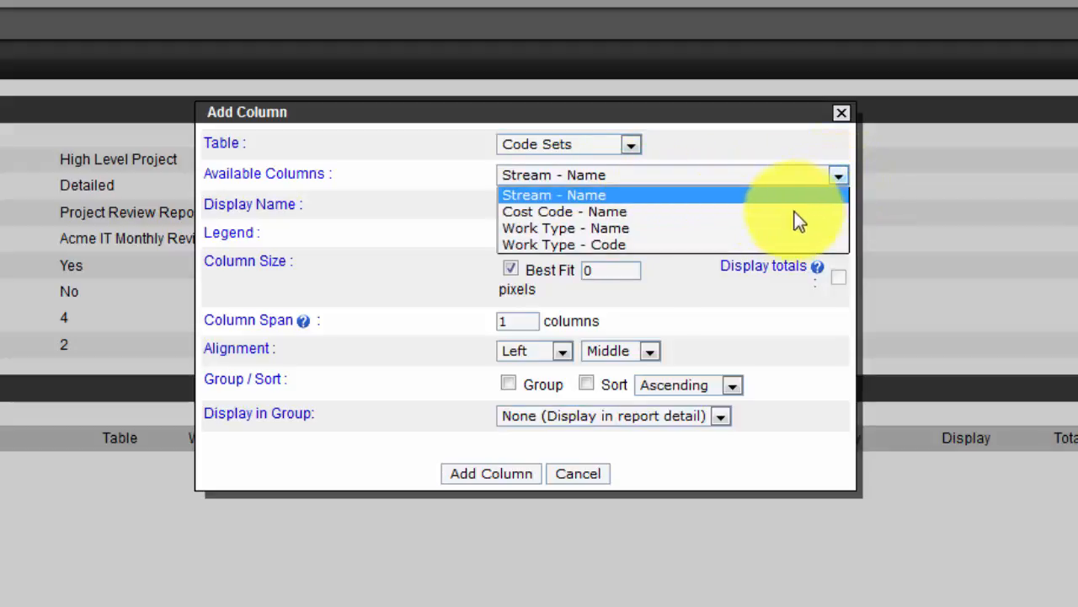
click(762, 247)
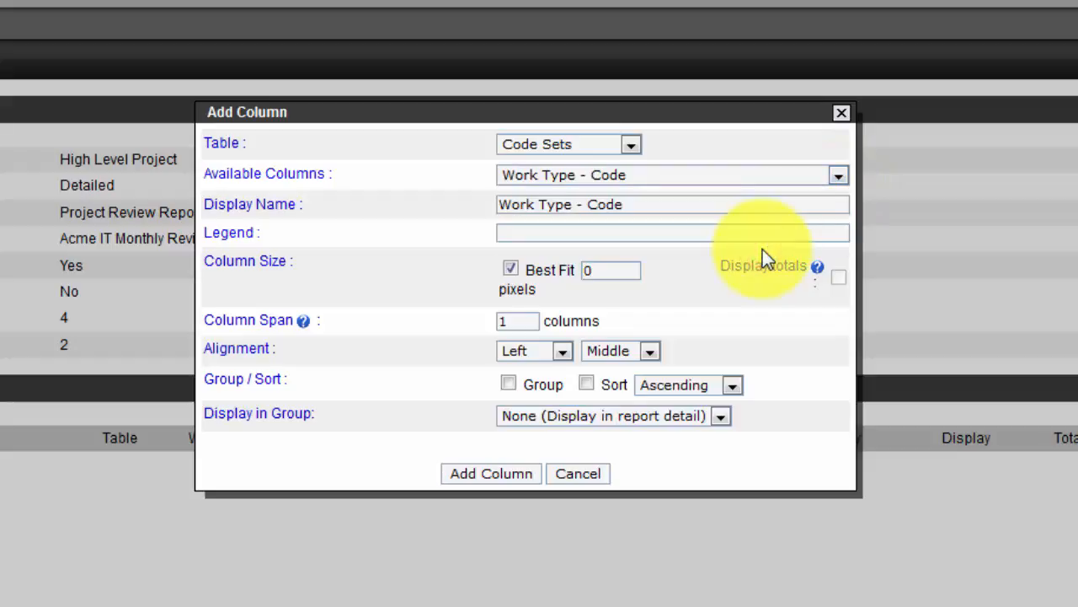
click(510, 383)
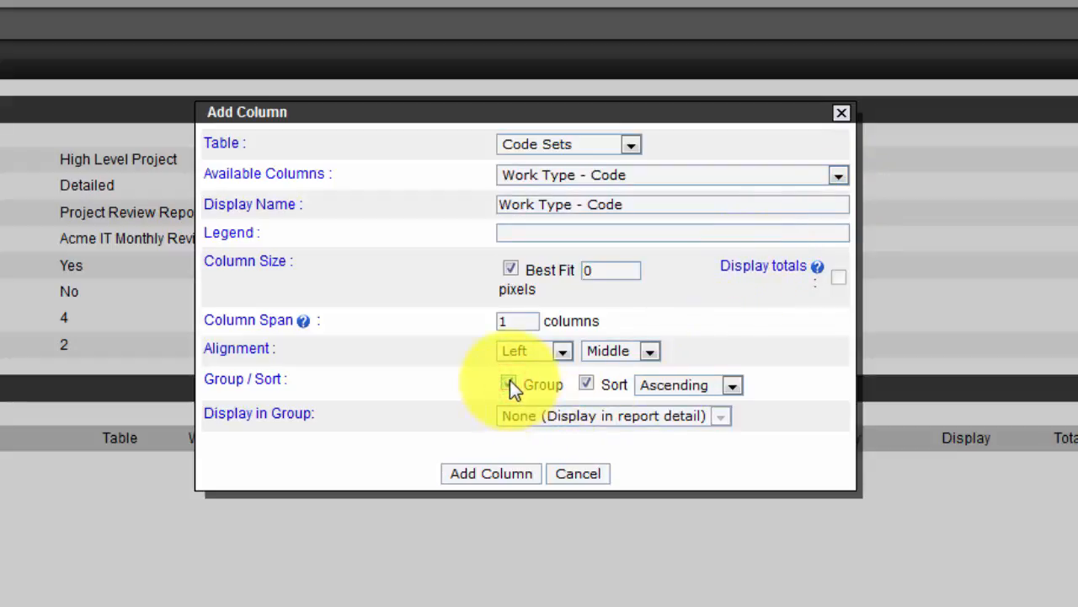
click(507, 474)
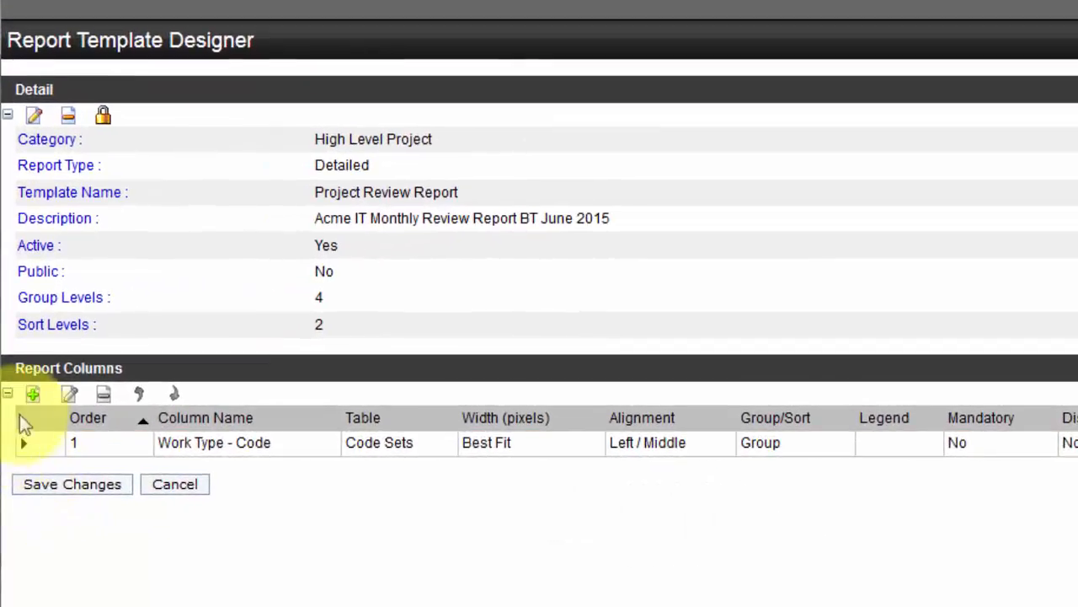
Add the Work Type - Name column from Code Sets without grouping, displayed in Group Level 1.
click(33, 393)
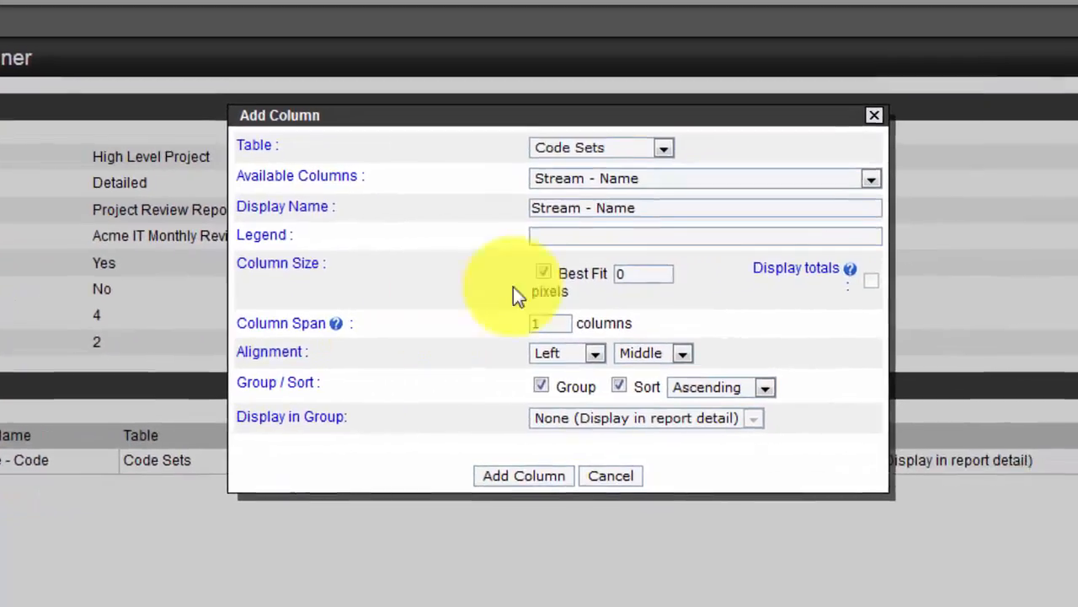
click(872, 179)
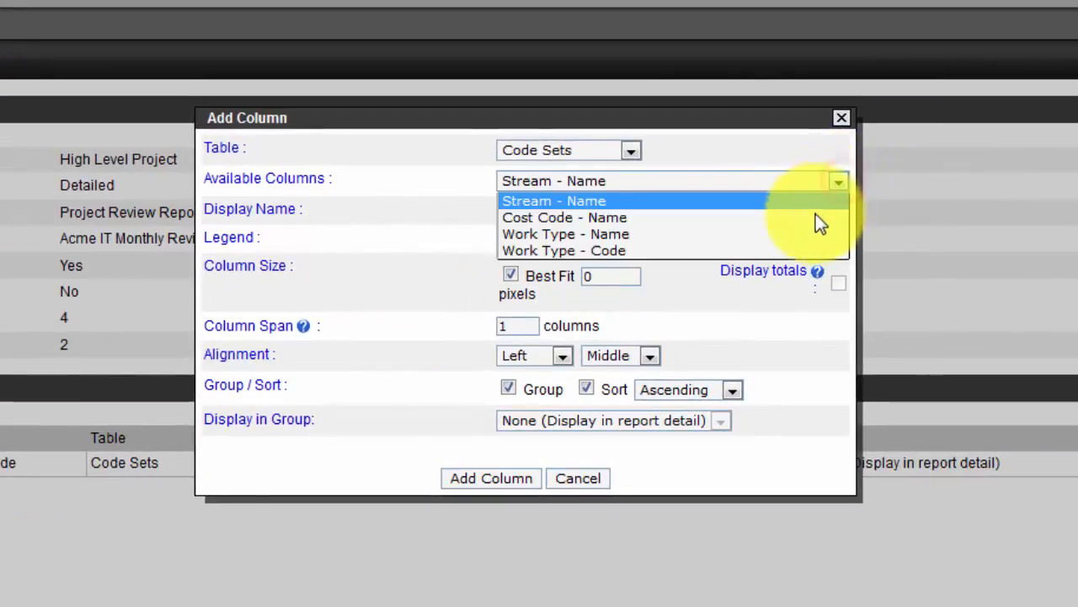
click(803, 234)
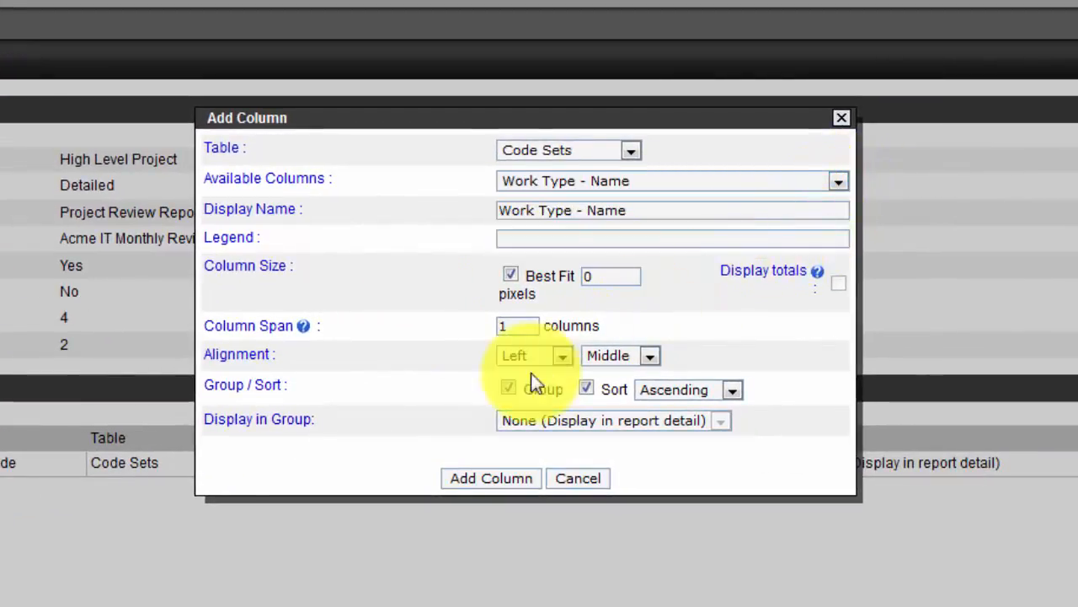
click(509, 389)
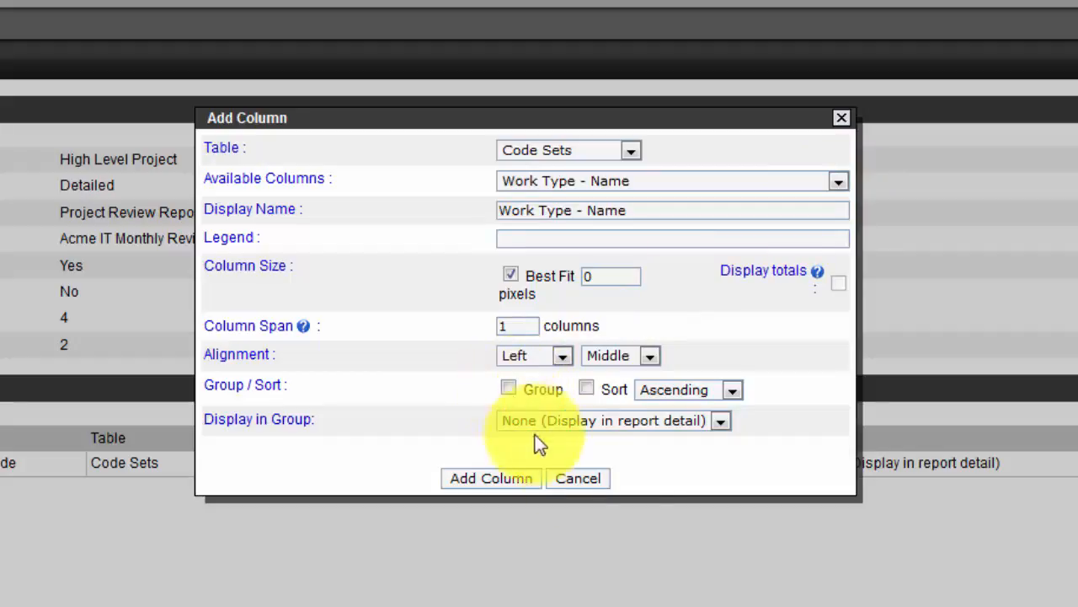
click(723, 423)
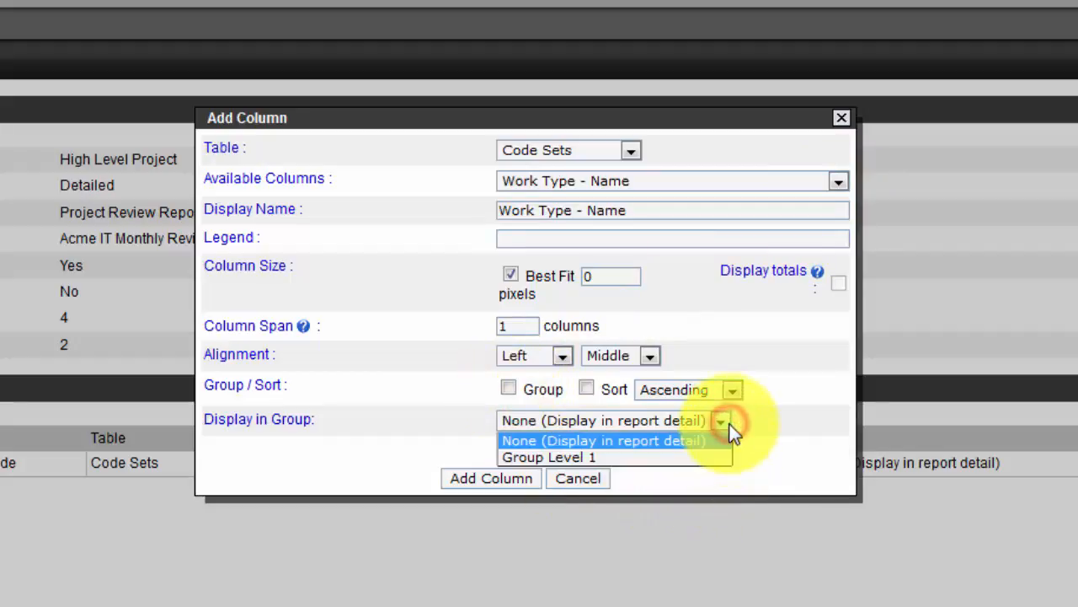
click(704, 455)
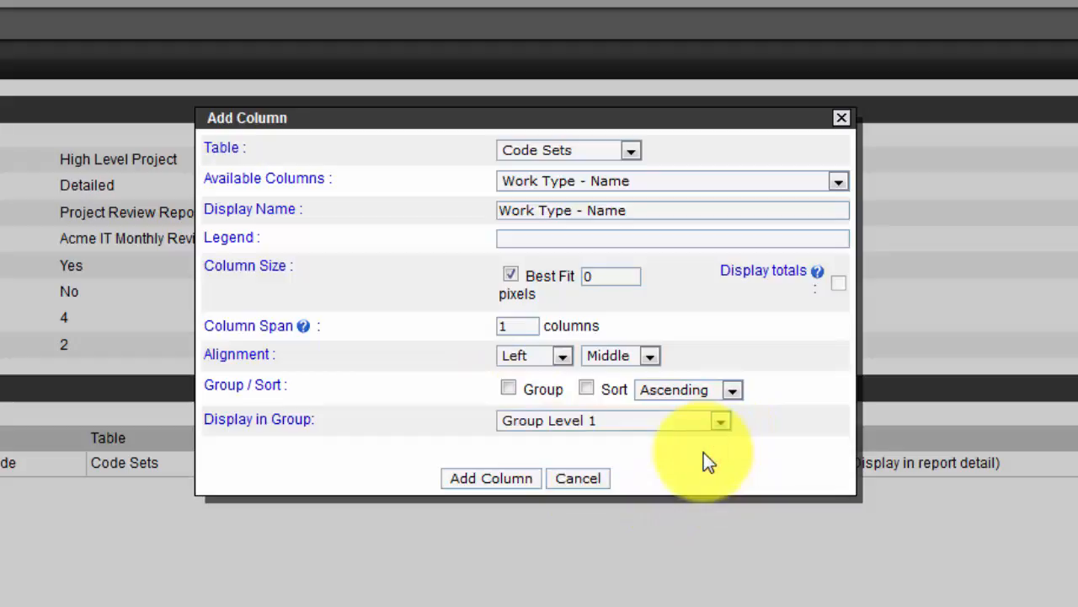
click(489, 477)
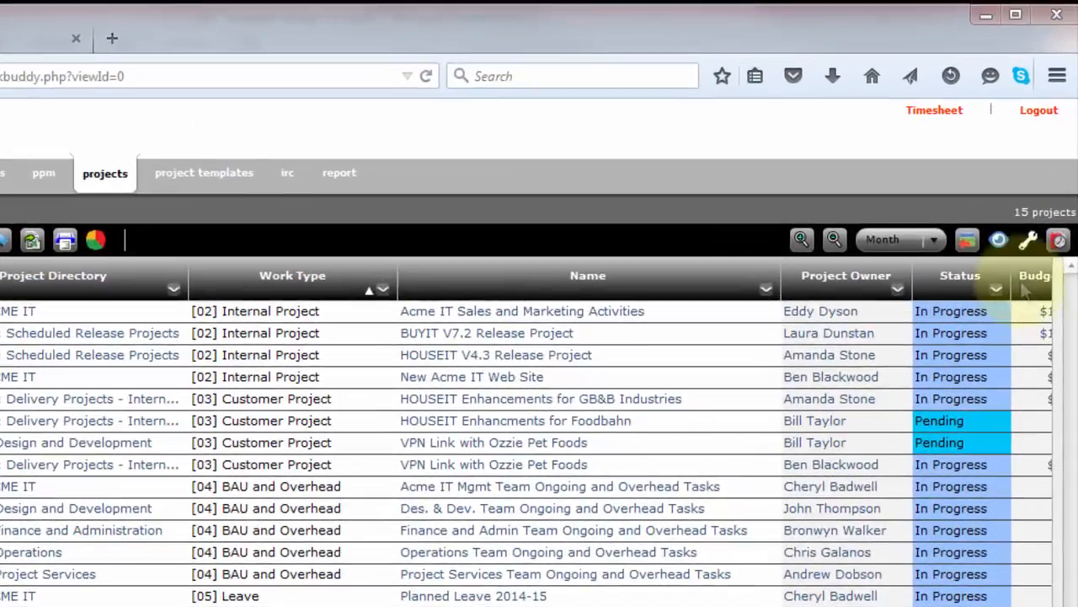
In the system's directories, open the Project Directory's details and examine its folder structure.
click(1028, 240)
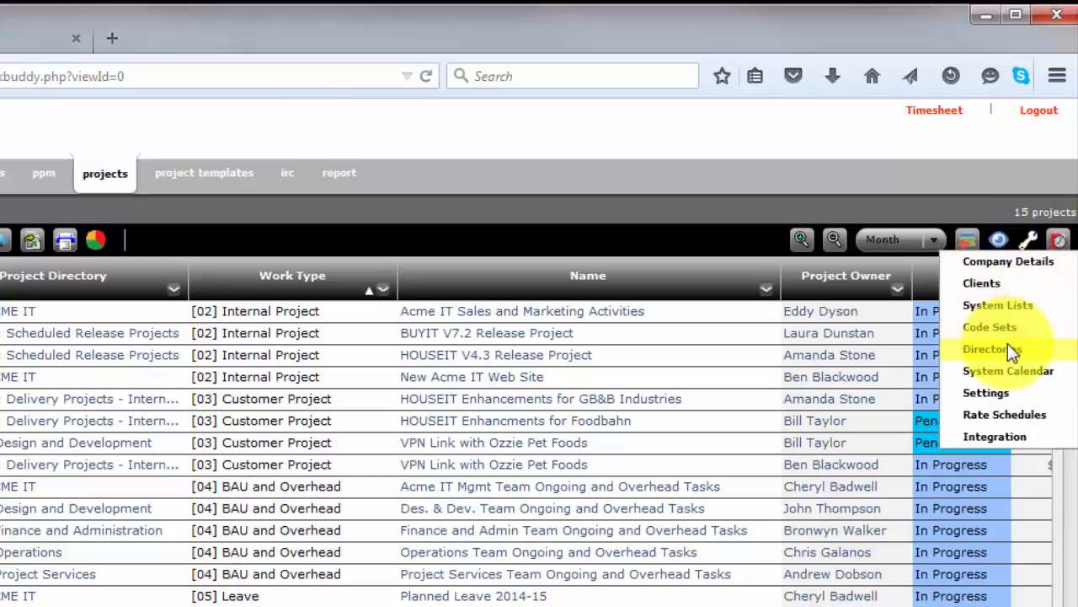
click(1008, 344)
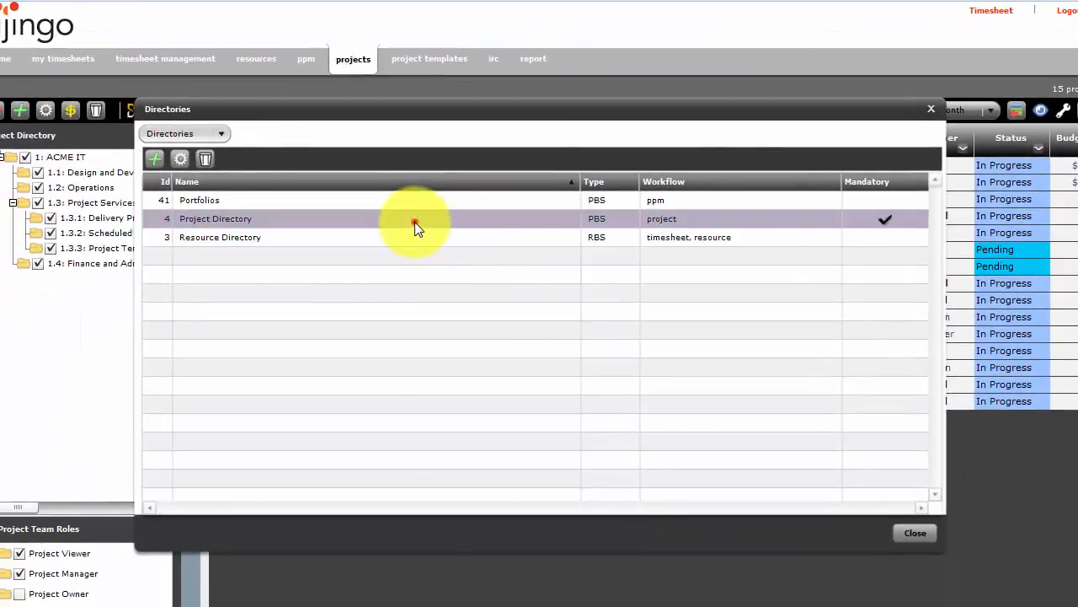
click(414, 222)
right_click(414, 221)
click(456, 235)
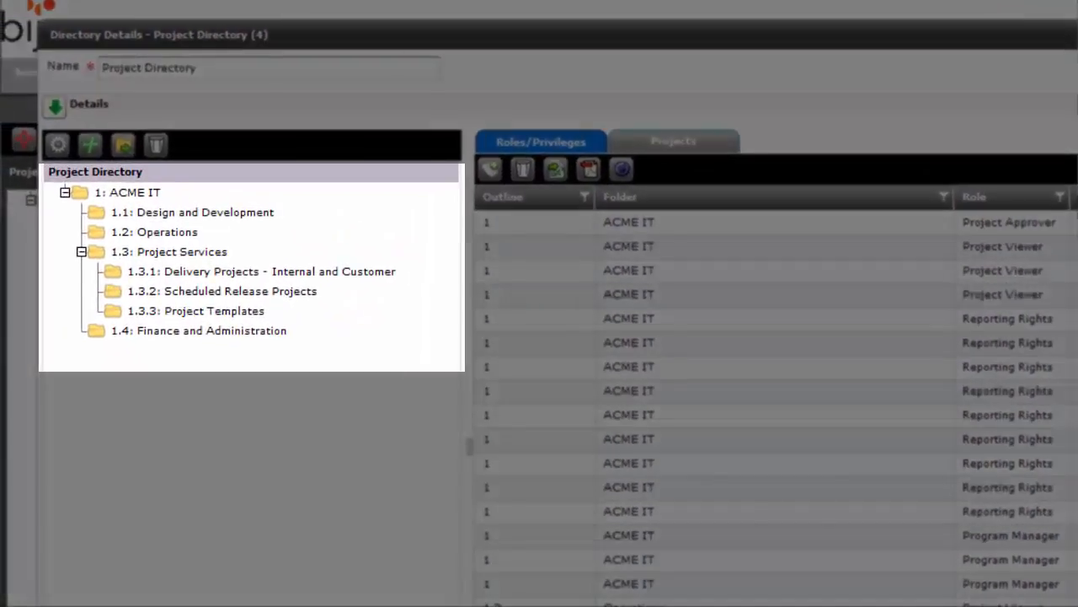
click(494, 112)
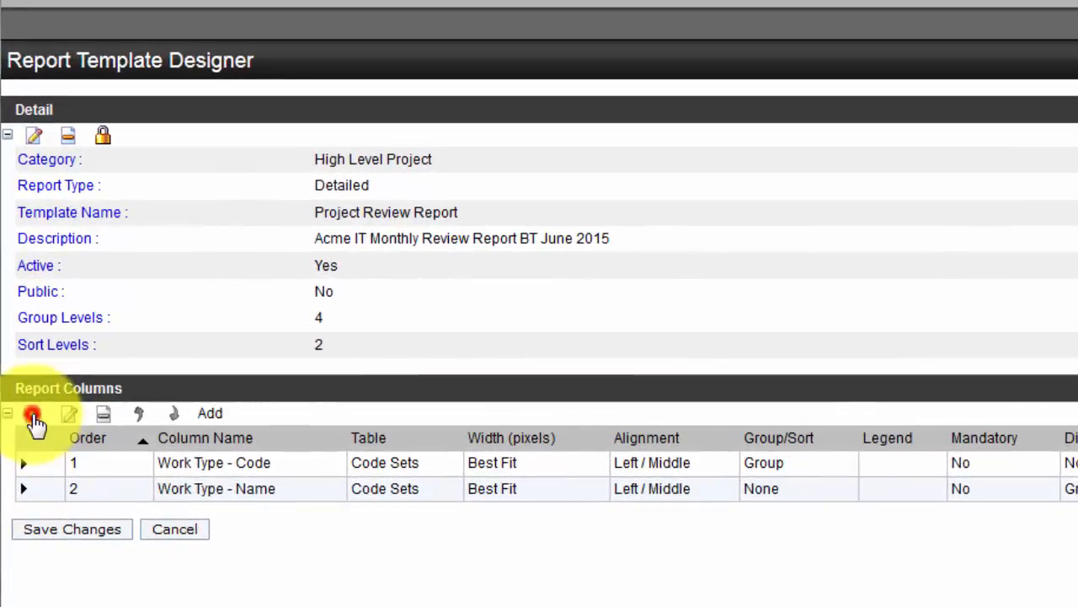
Add the Project Directory - Outline (PBS) column from the Directories table to the report template, with grouping enabled.
click(22, 415)
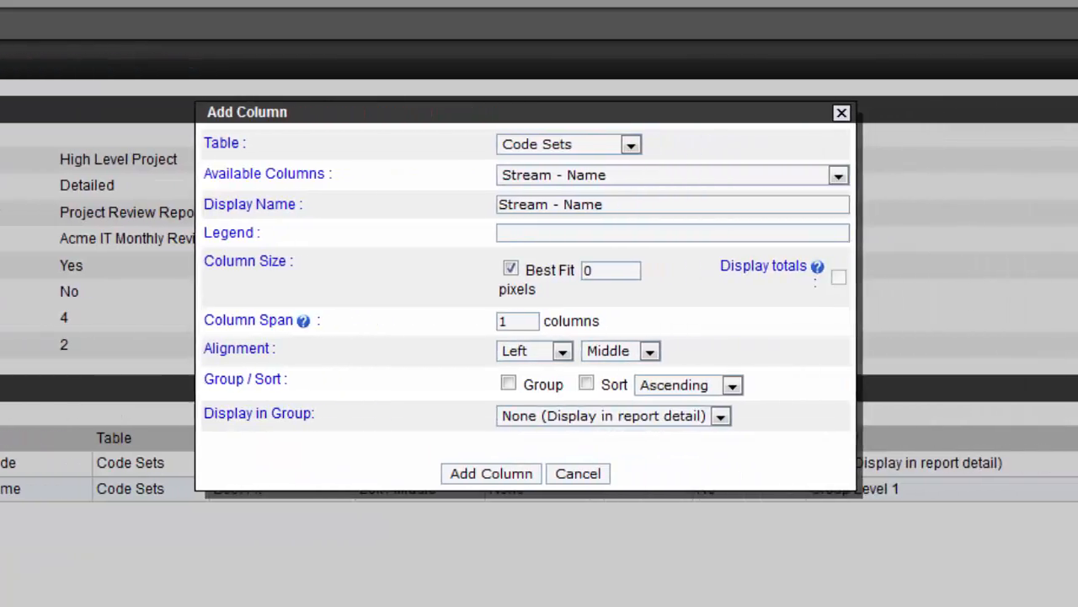
click(632, 147)
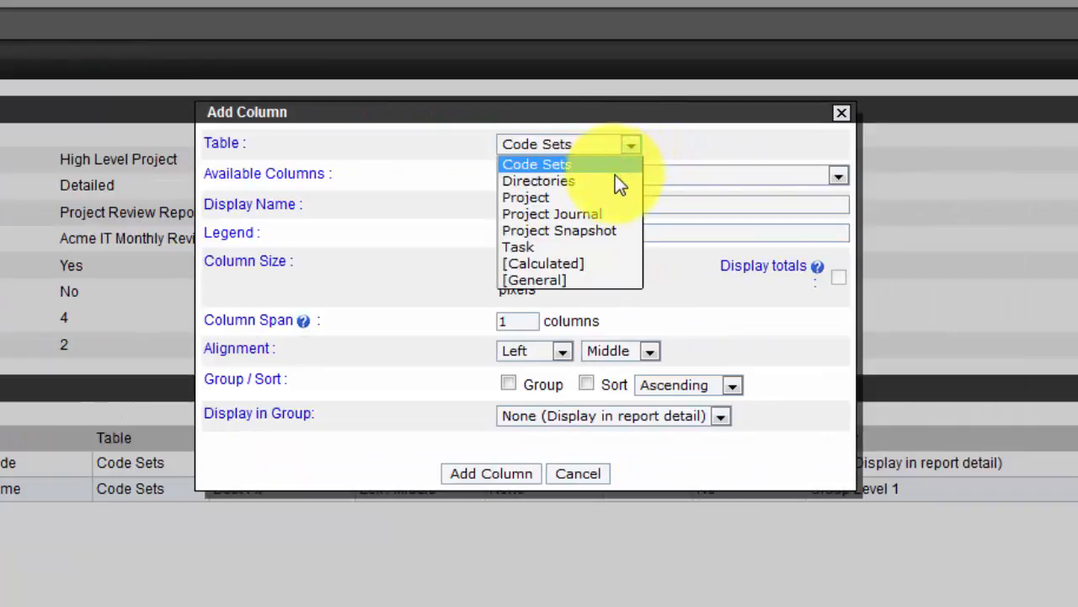
click(613, 180)
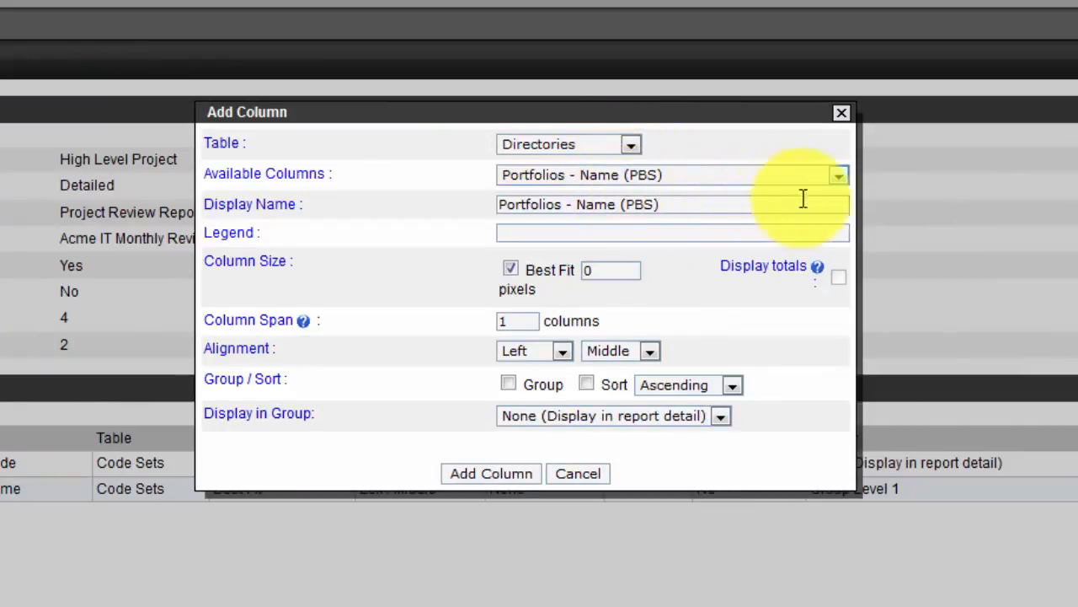
click(835, 175)
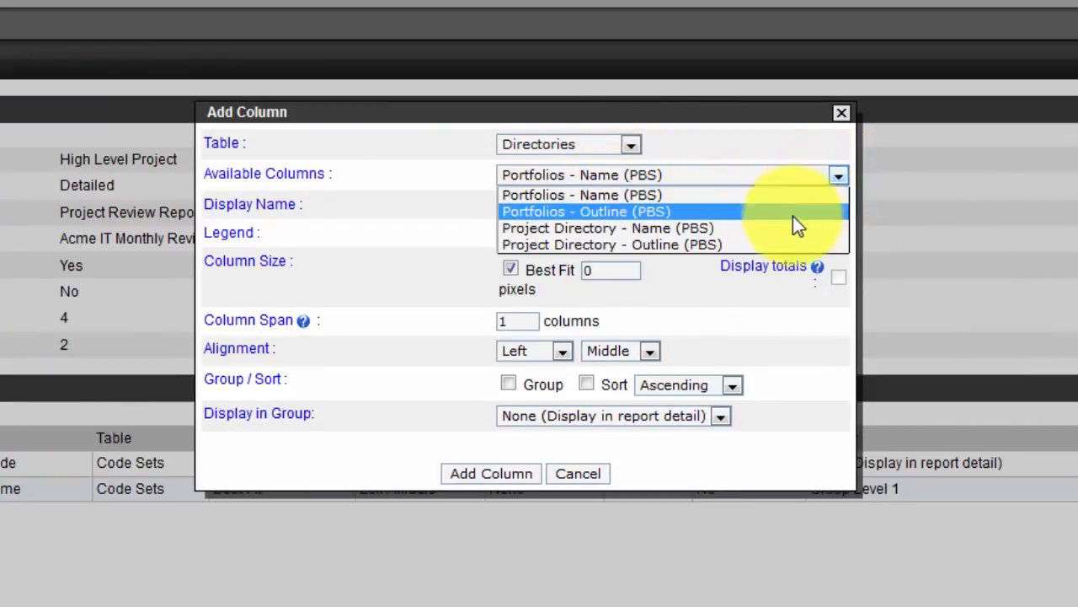
click(785, 244)
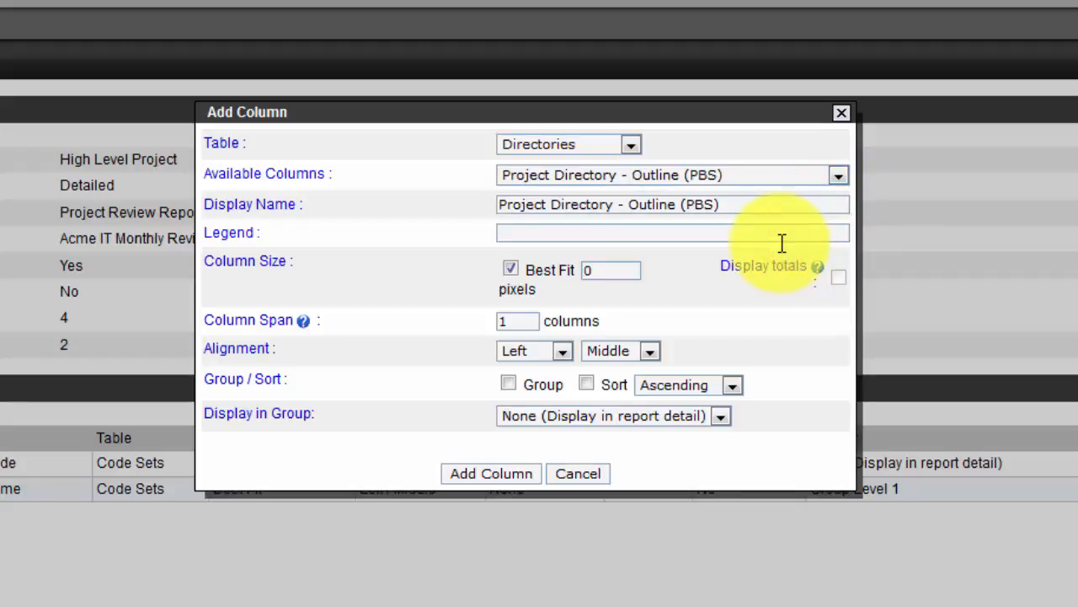
click(509, 384)
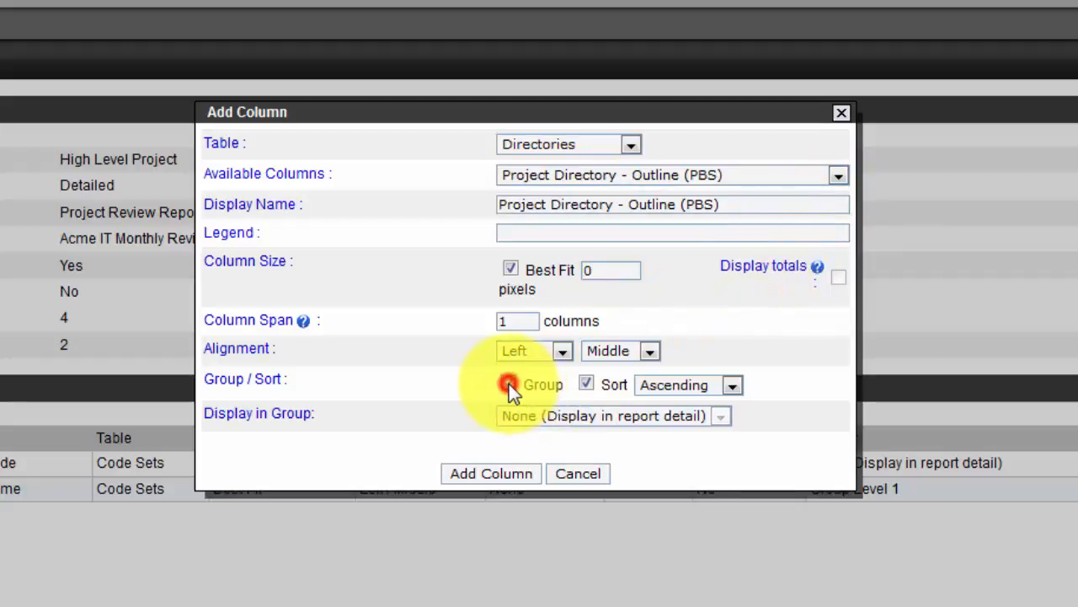
click(491, 474)
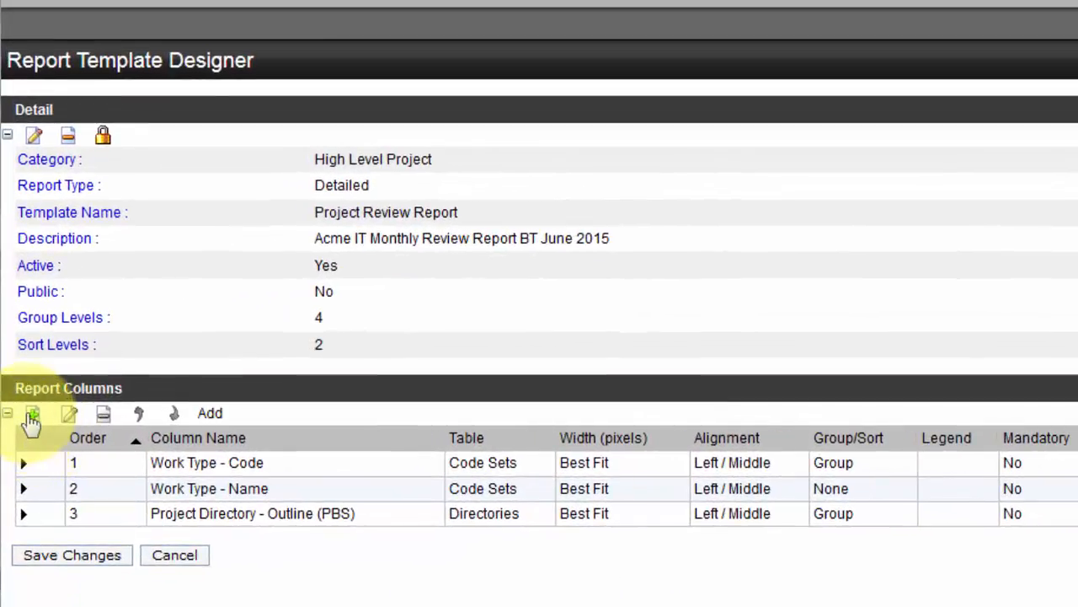
Add the Project Directory - Name (PBS) column from the Directories table without grouping, displayed in Group Level 2.
click(22, 415)
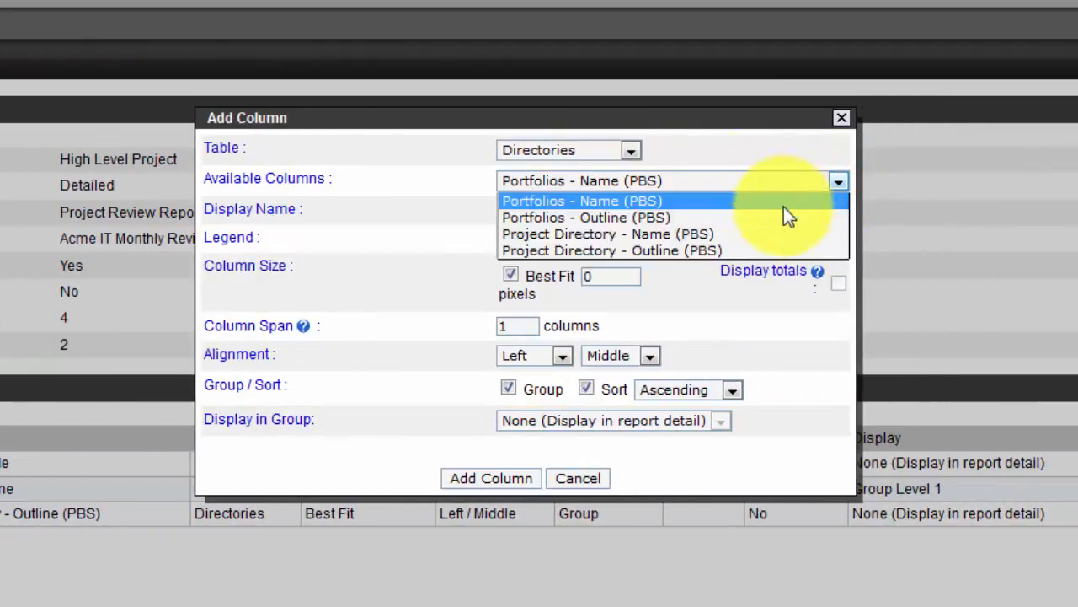
click(757, 237)
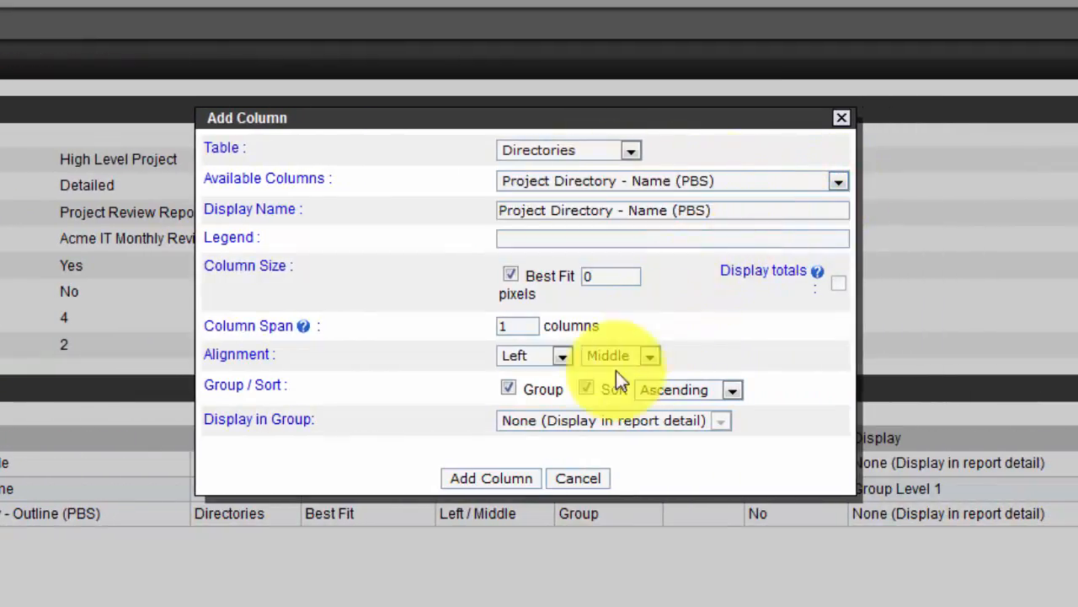
click(509, 390)
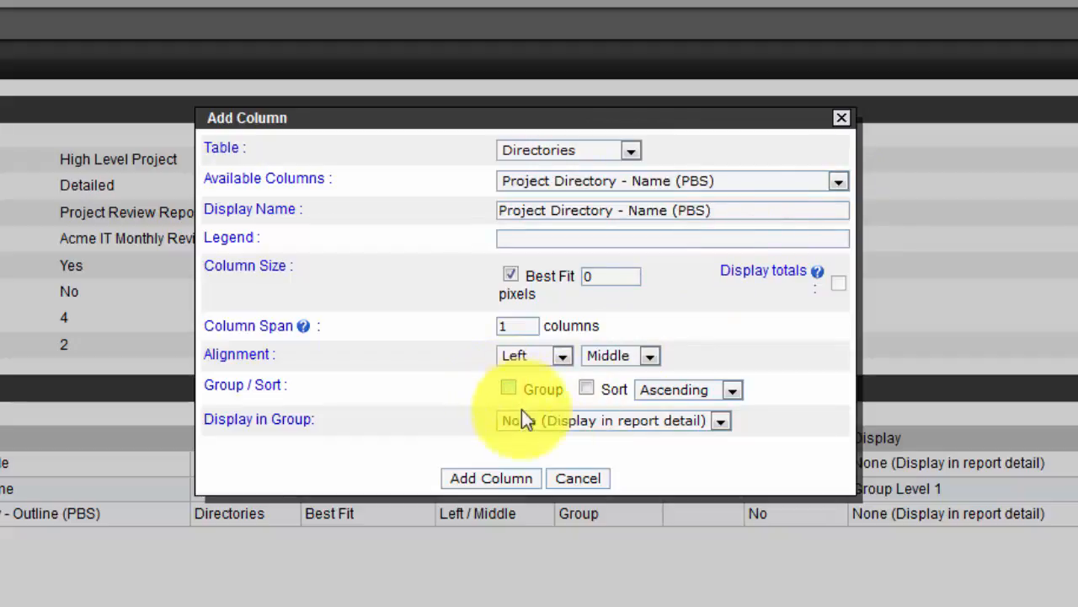
click(722, 419)
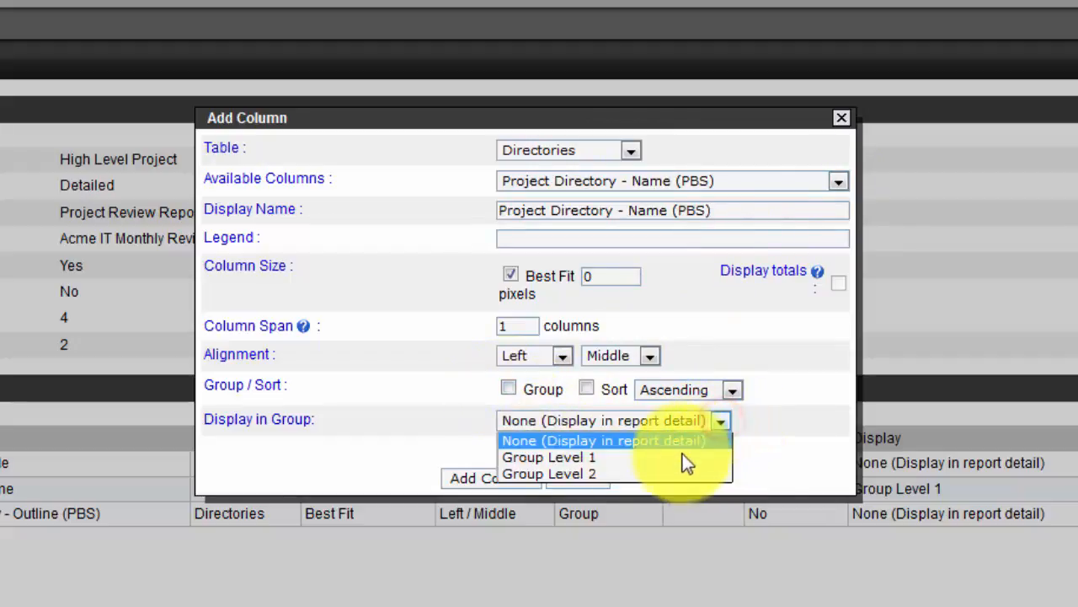
click(664, 475)
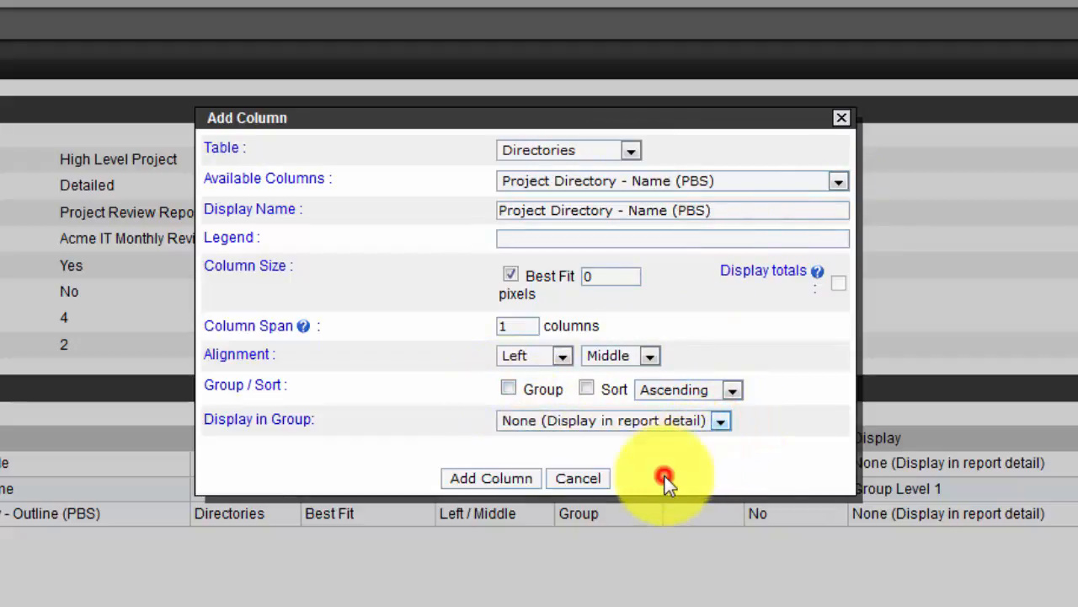
click(472, 478)
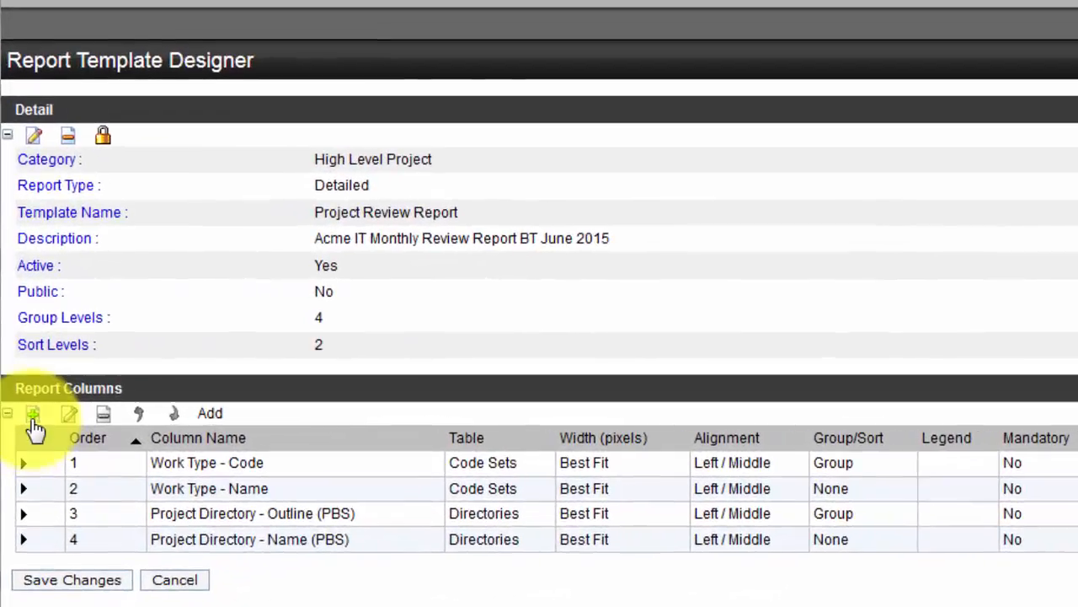
Add the Owner Name column from the Project table to the report template, with grouping enabled.
click(27, 413)
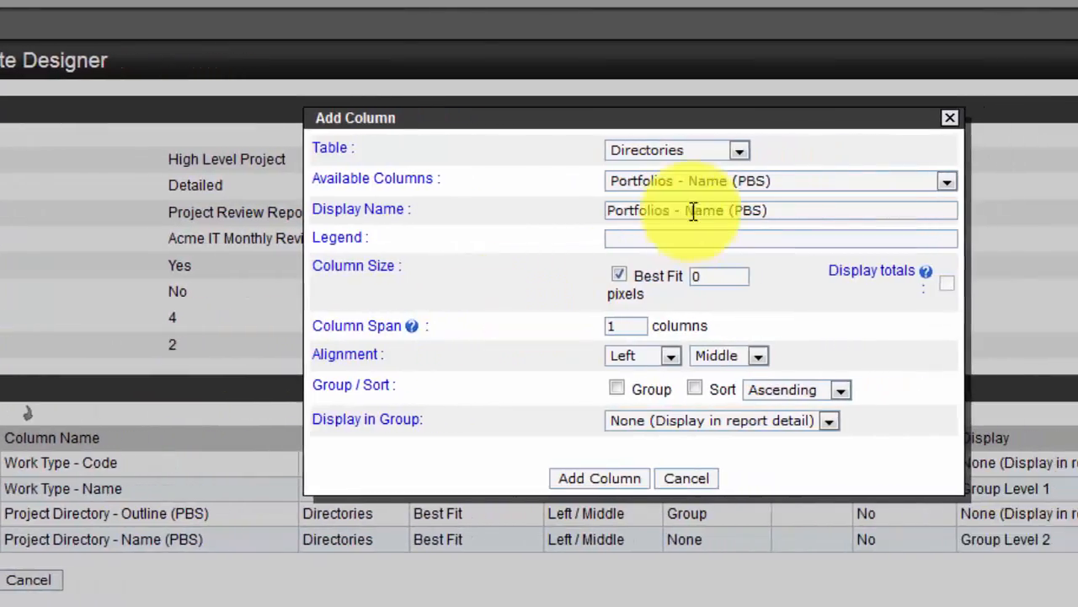
click(864, 150)
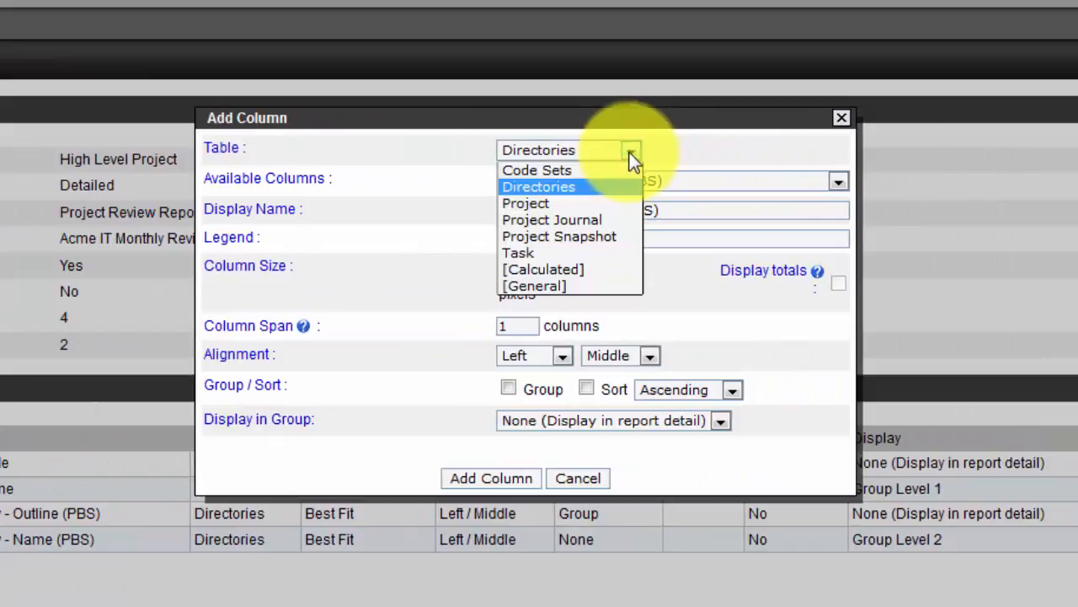
click(609, 201)
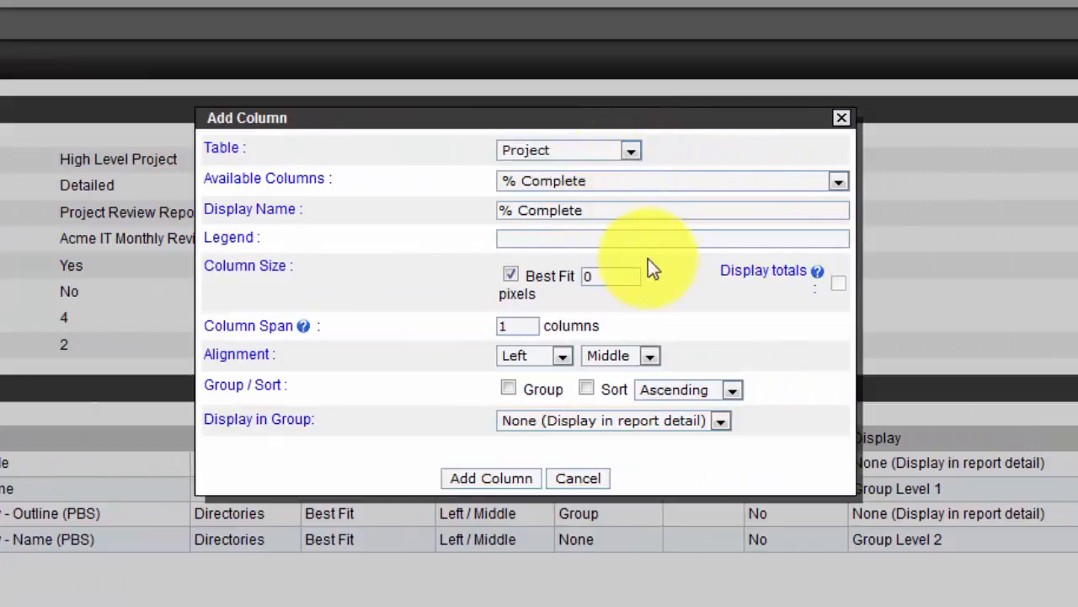
click(837, 182)
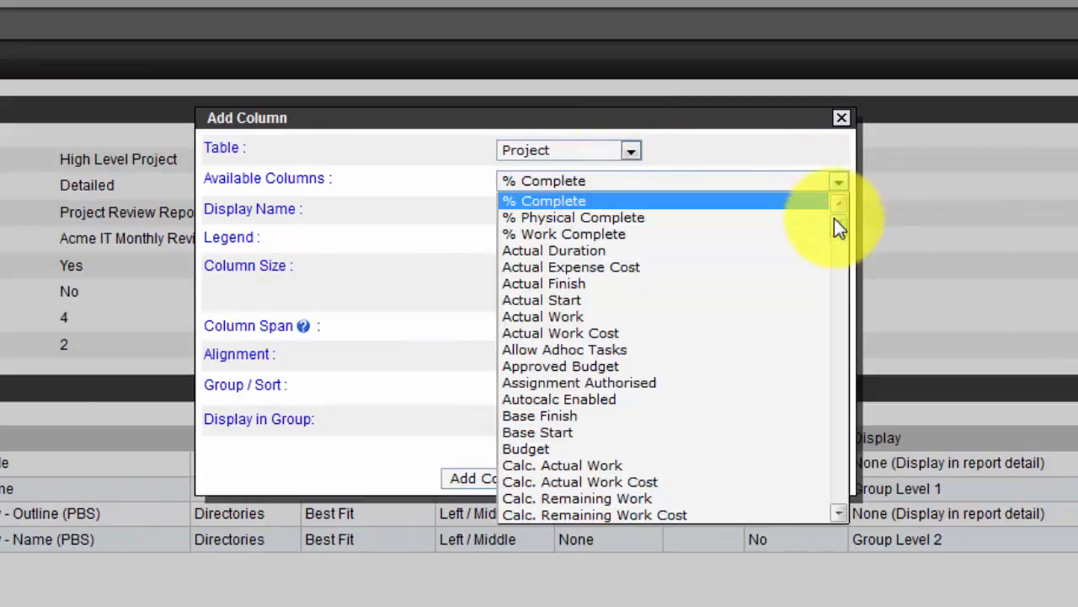
drag(834, 221, 812, 432)
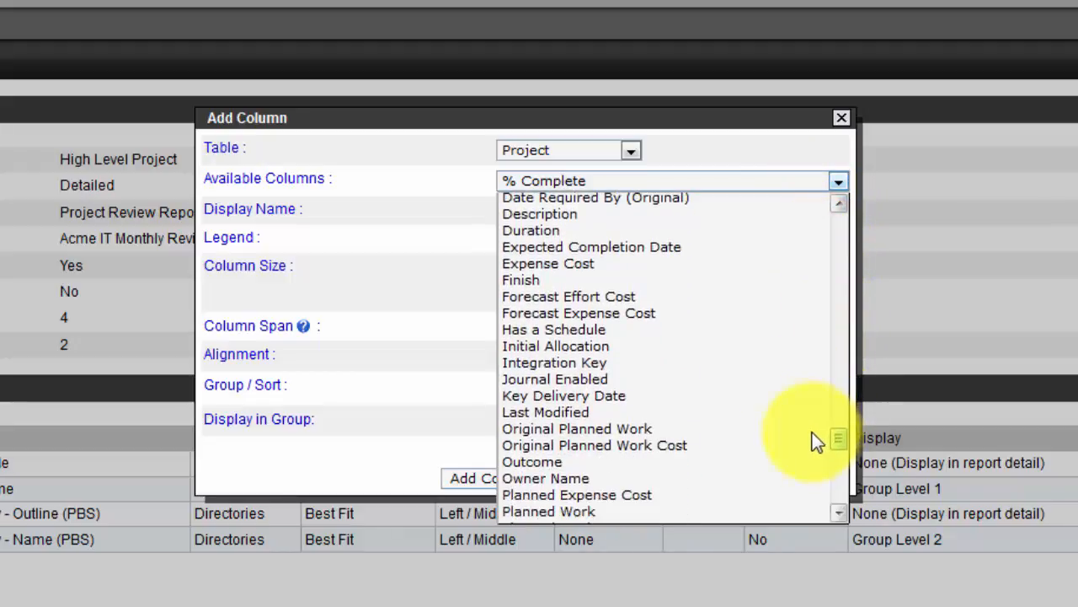
click(594, 478)
click(507, 388)
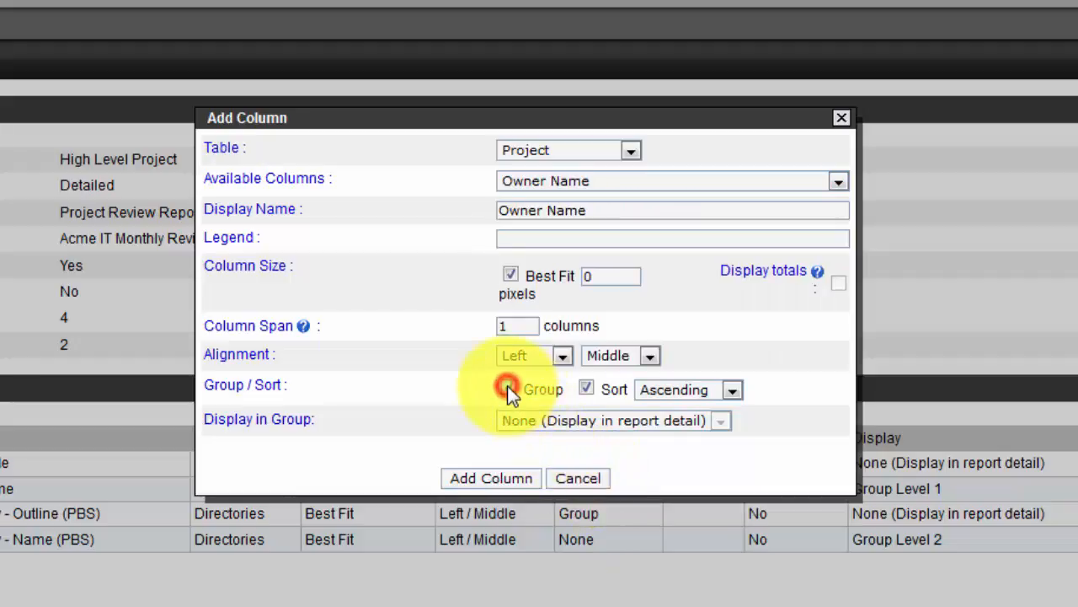
click(492, 478)
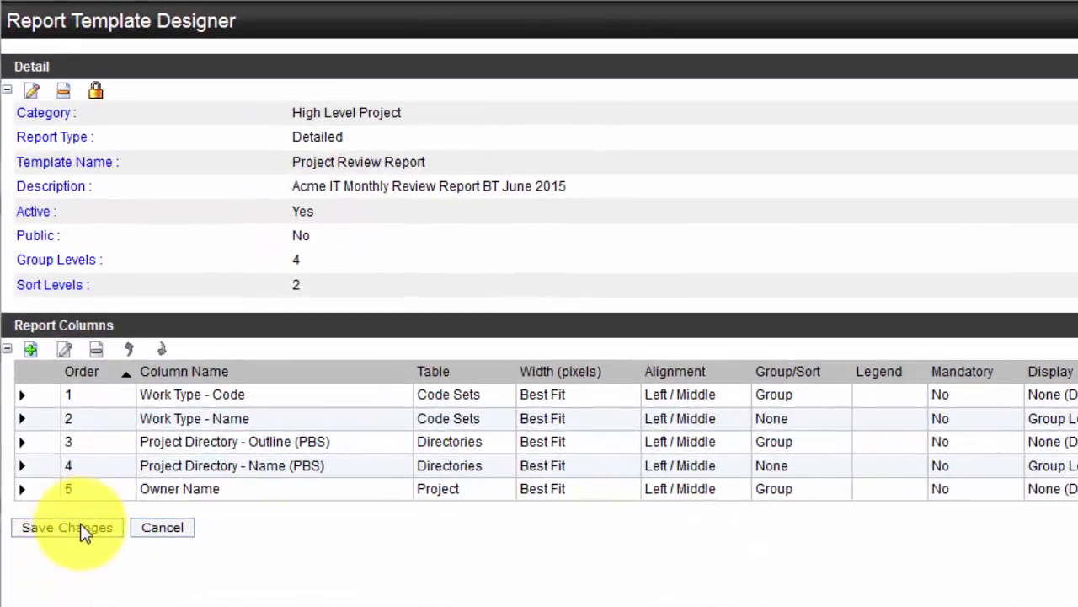
Save the template changes and run the Project Review Report to screen to examine its grouping structure.
click(80, 526)
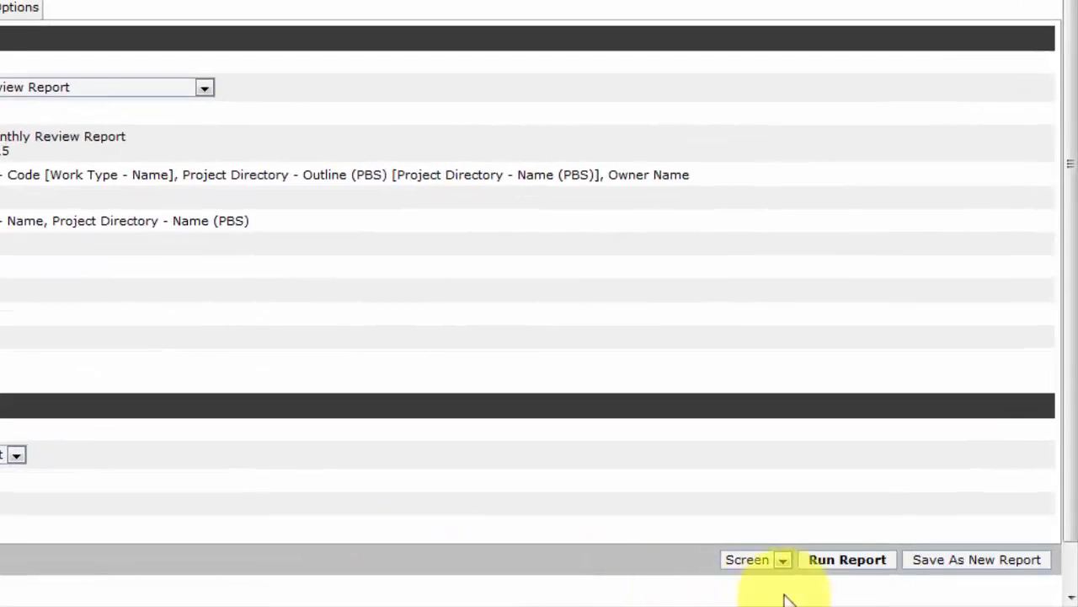
click(848, 559)
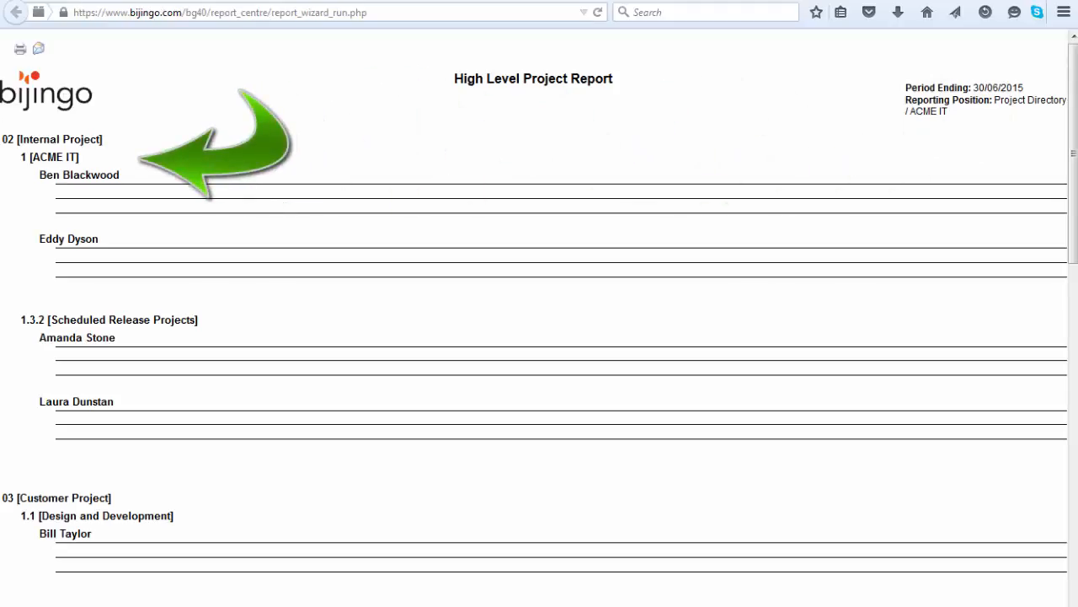
scroll(539, 320, down, 4)
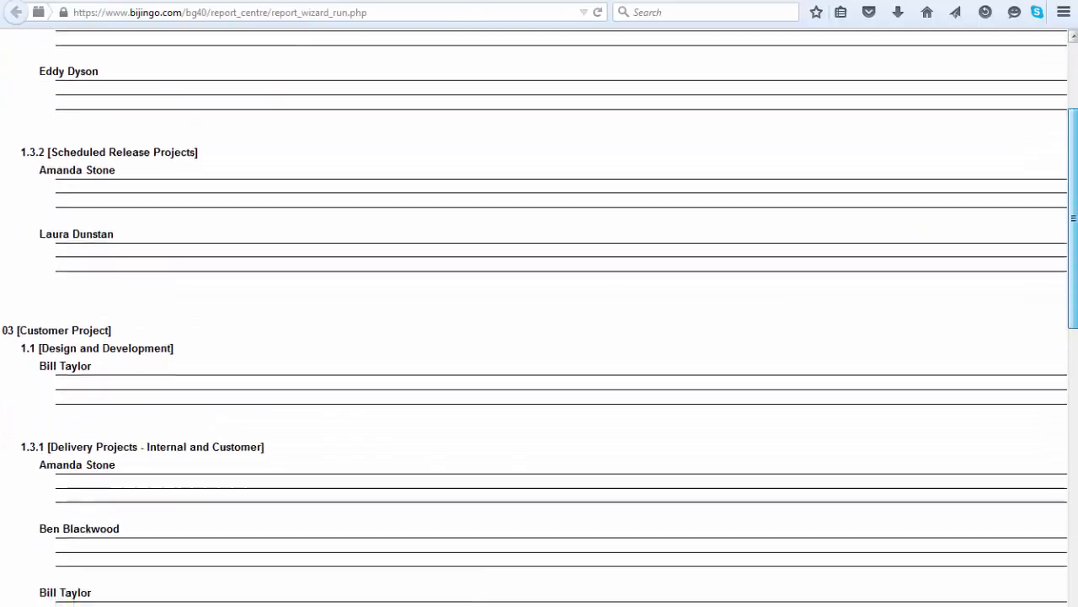
scroll(539, 320, down, 10)
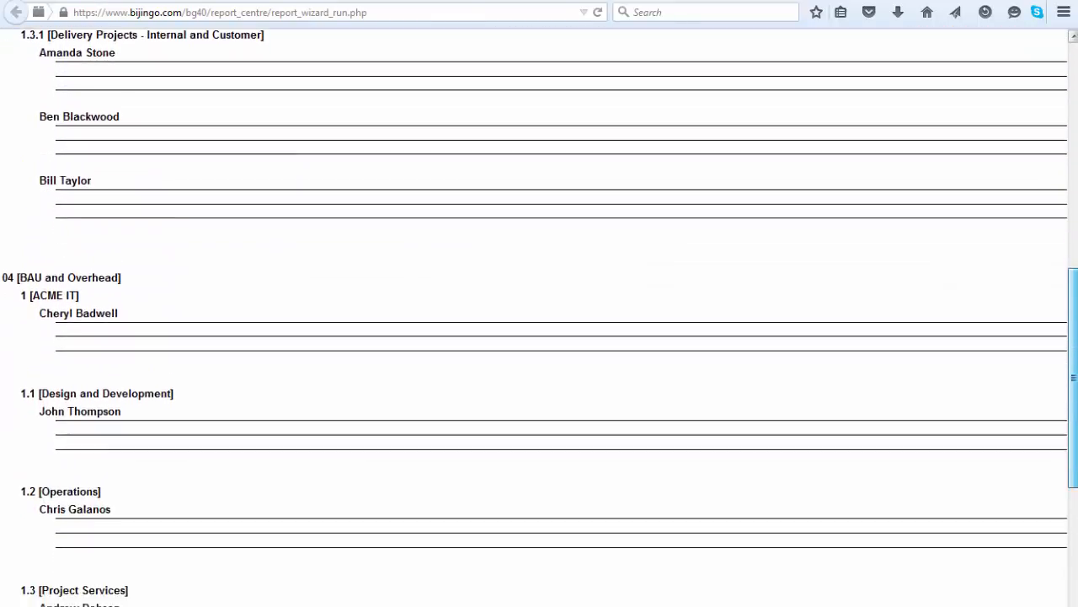
scroll(539, 320, down, 8)
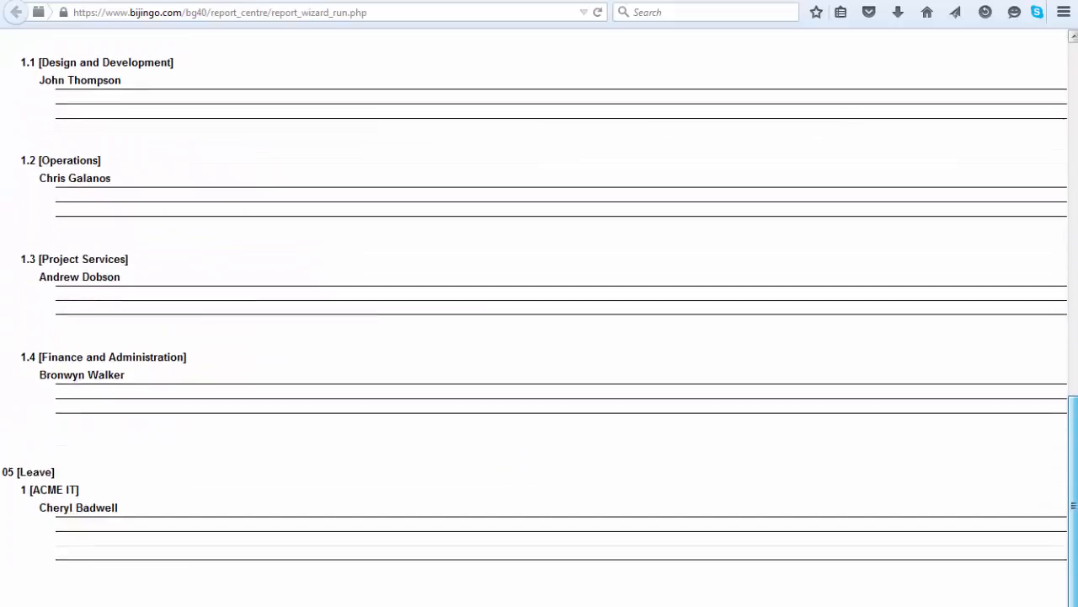
scroll(539, 320, down, 1)
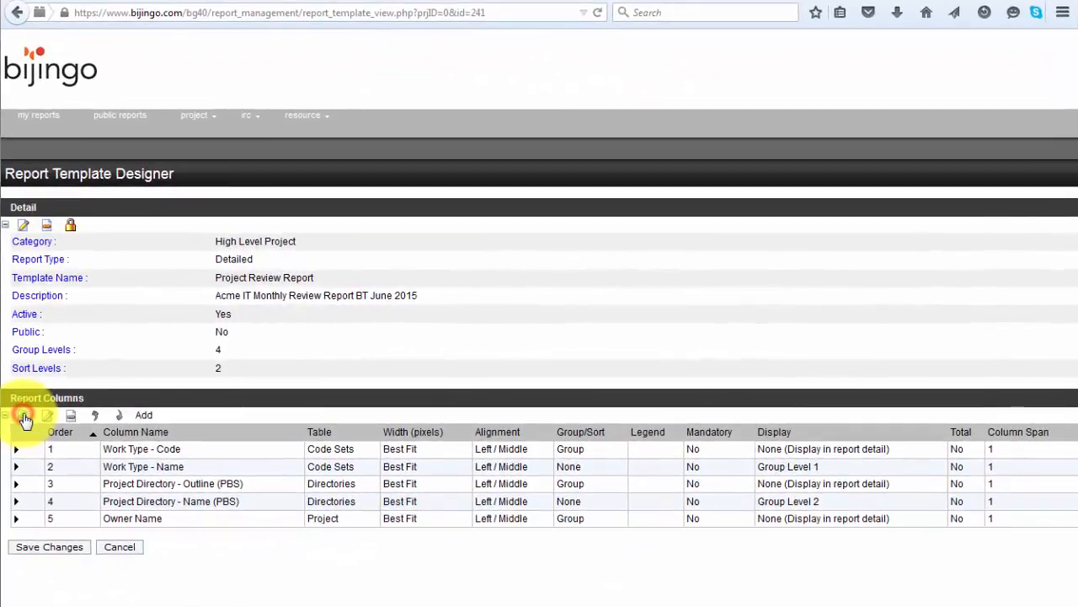
Add the % Complete column from the Project table without grouping, displayed in the report detail.
click(85, 403)
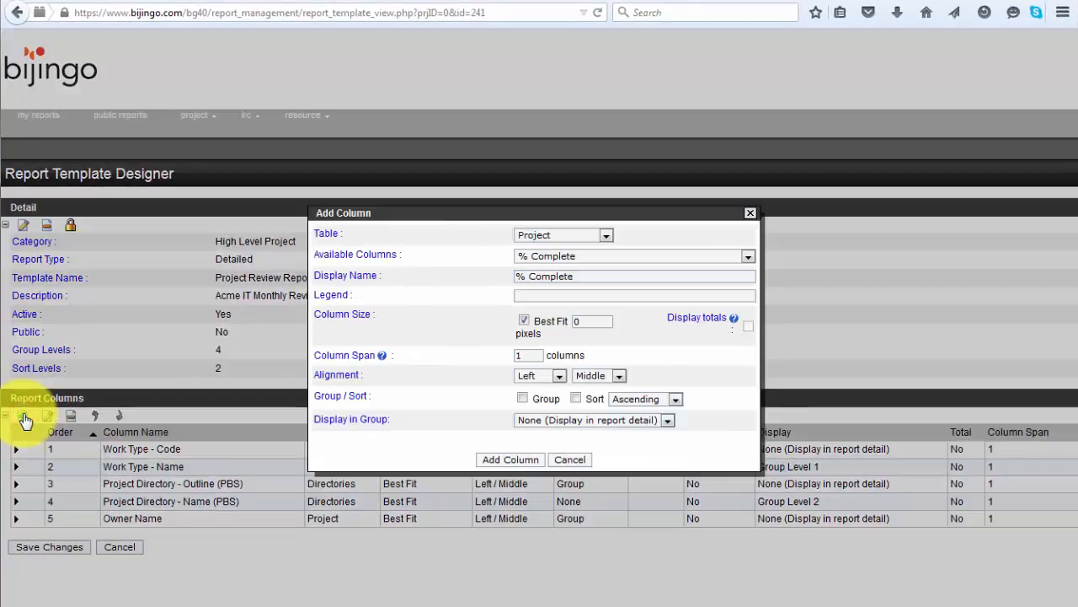
click(606, 236)
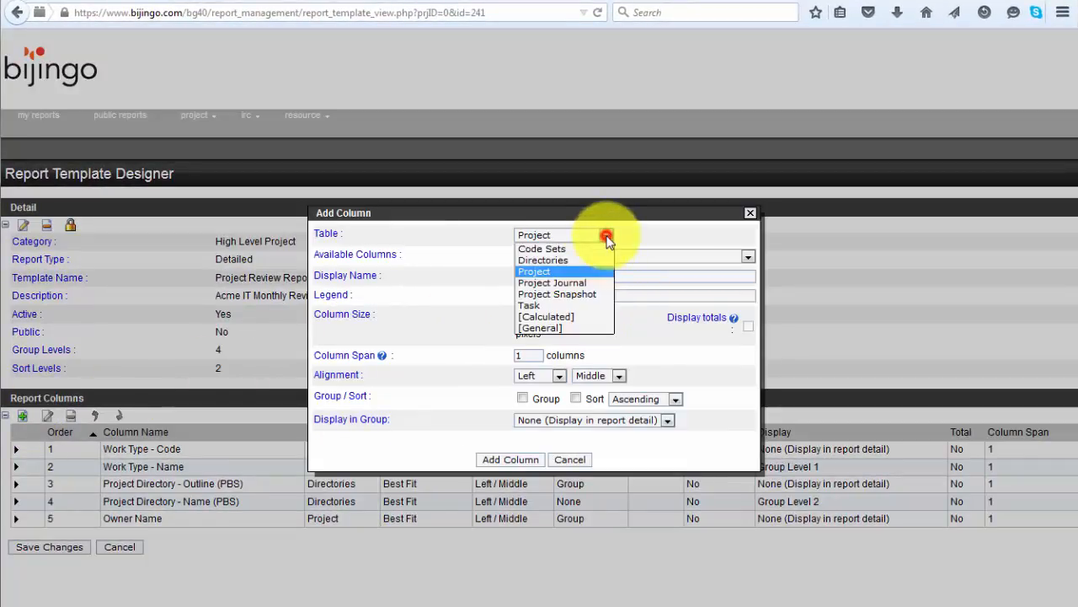
click(577, 271)
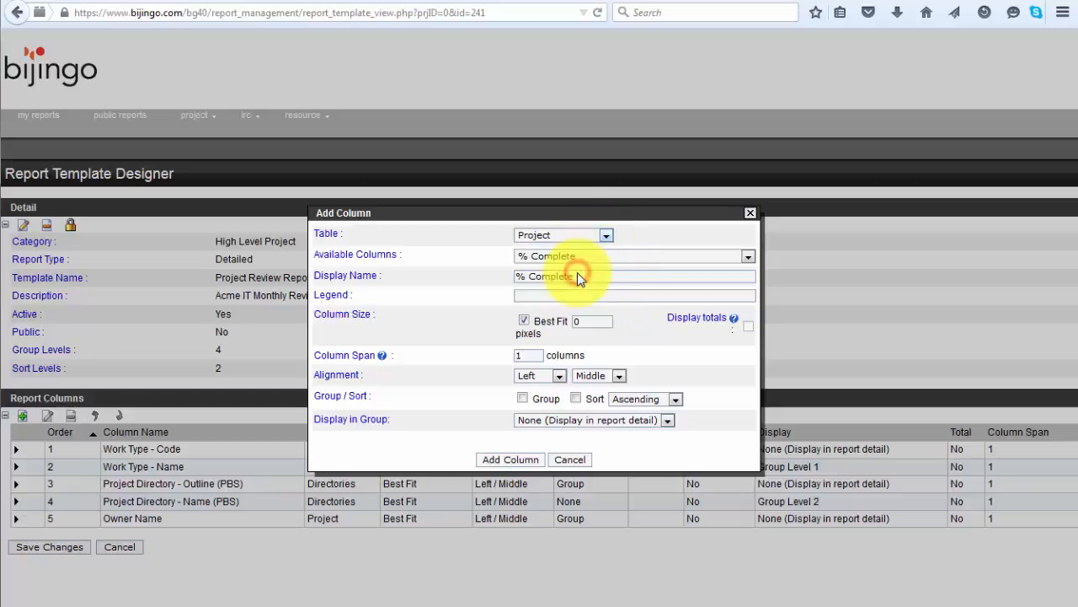
click(748, 256)
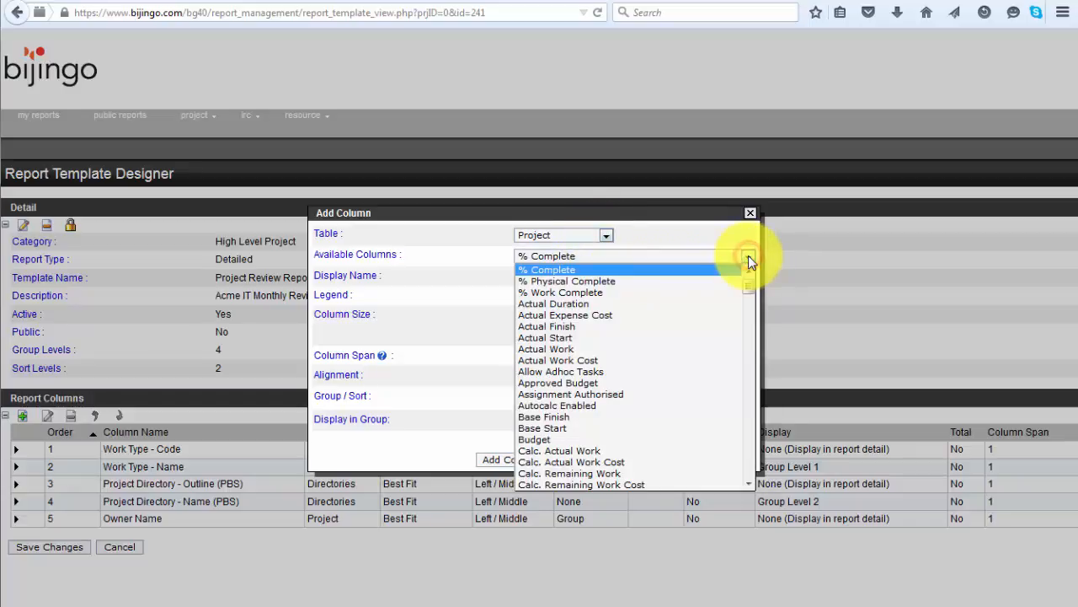
click(711, 269)
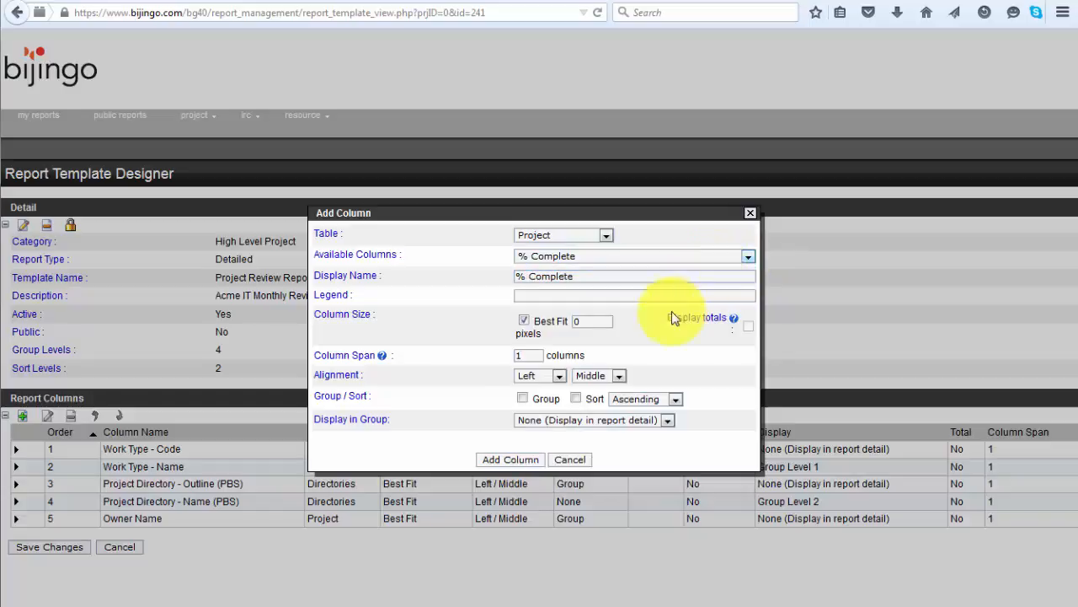
click(505, 459)
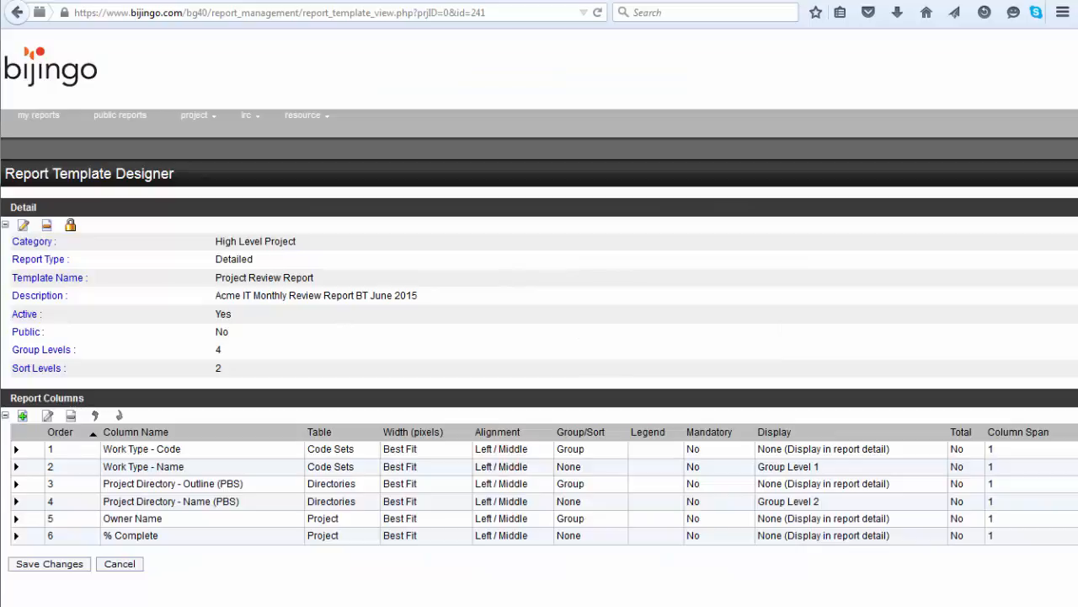
Add the Project Name column from the Project table to the report detail, without grouping.
click(22, 416)
click(747, 257)
scroll(751, 314, down, 12)
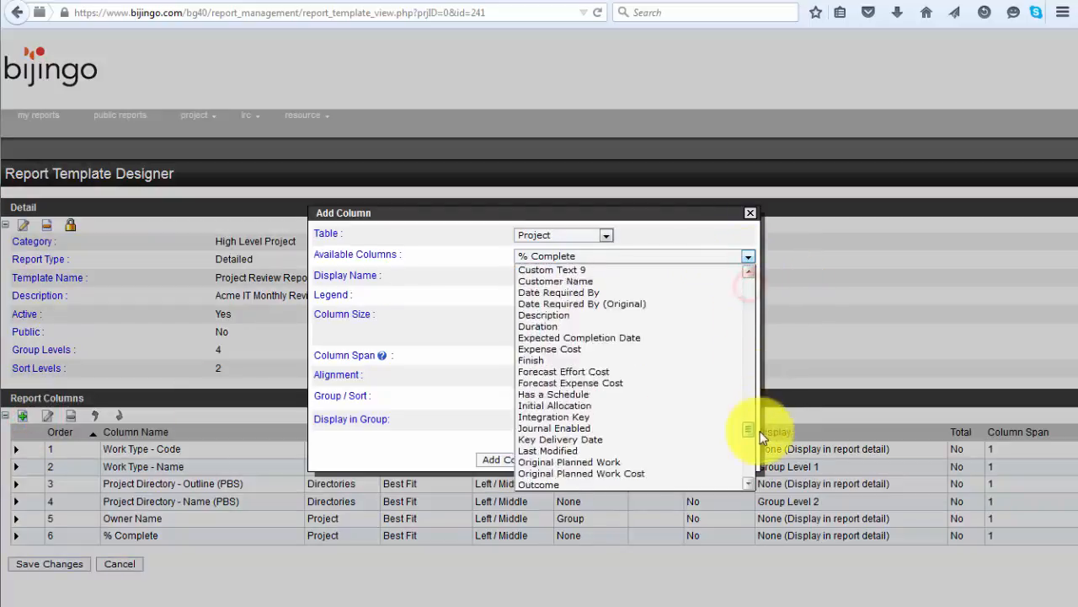
click(674, 418)
click(510, 459)
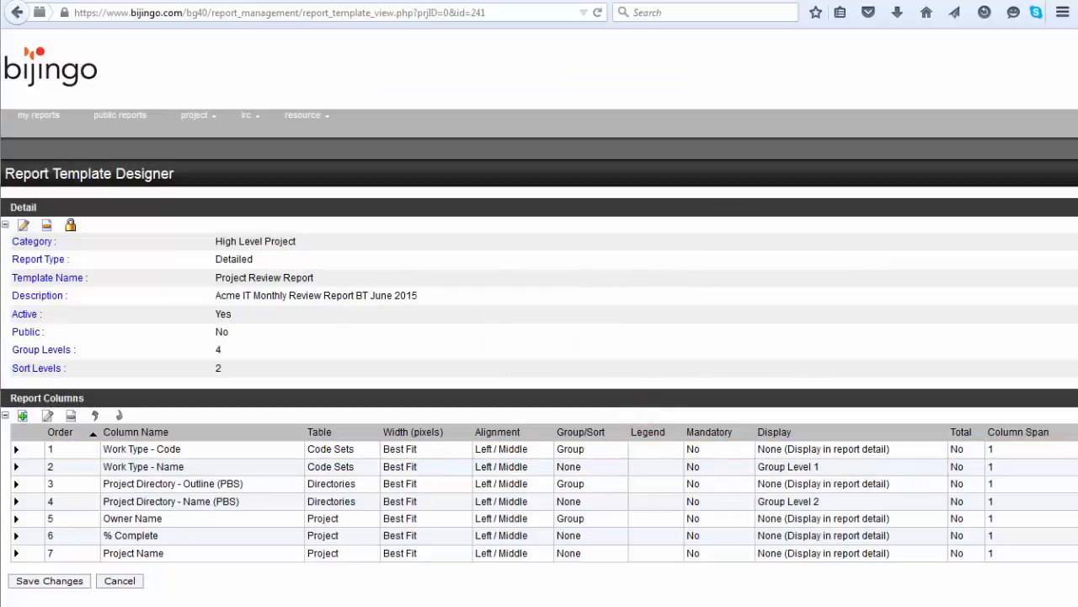
Add the Start column from the Project table to the report detail, without grouping.
click(22, 415)
click(748, 257)
drag(749, 275, 748, 464)
click(537, 396)
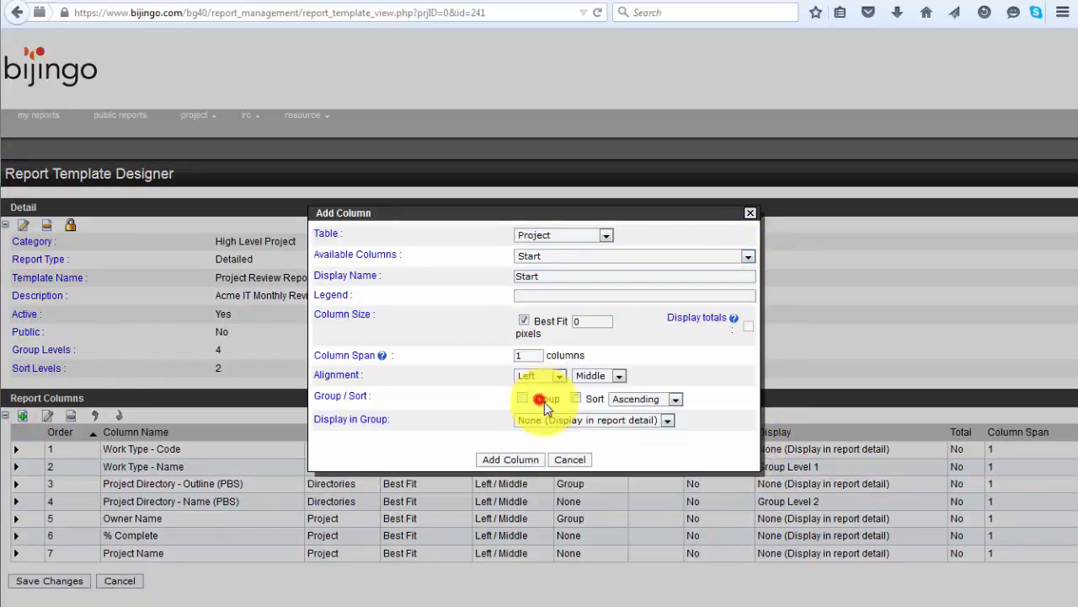
click(498, 460)
Add the Finish column from the Project table to the report detail, without grouping.
click(22, 415)
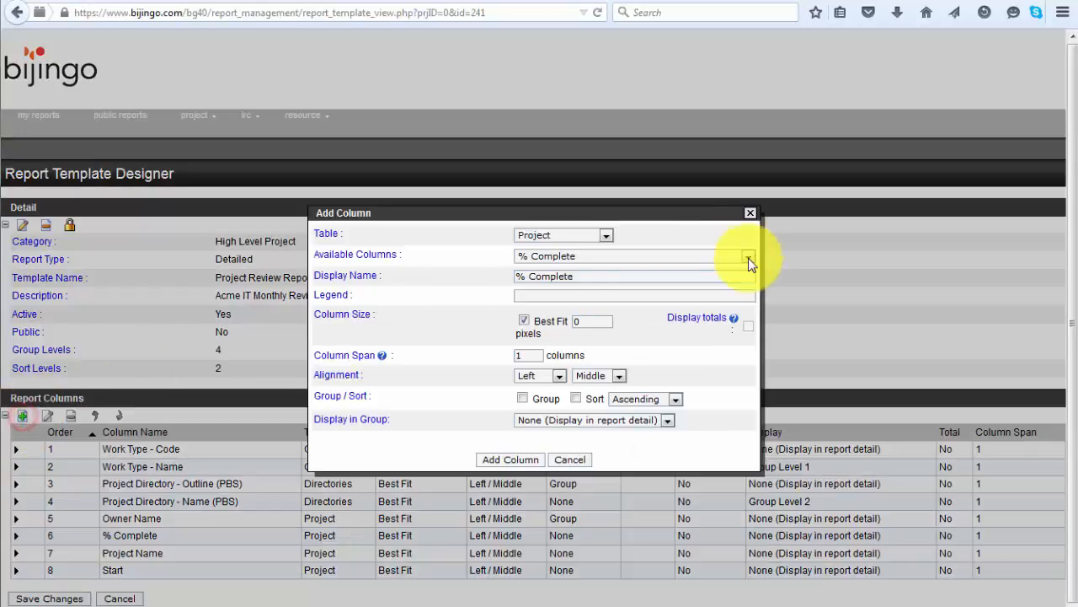
click(748, 256)
drag(750, 289, 749, 433)
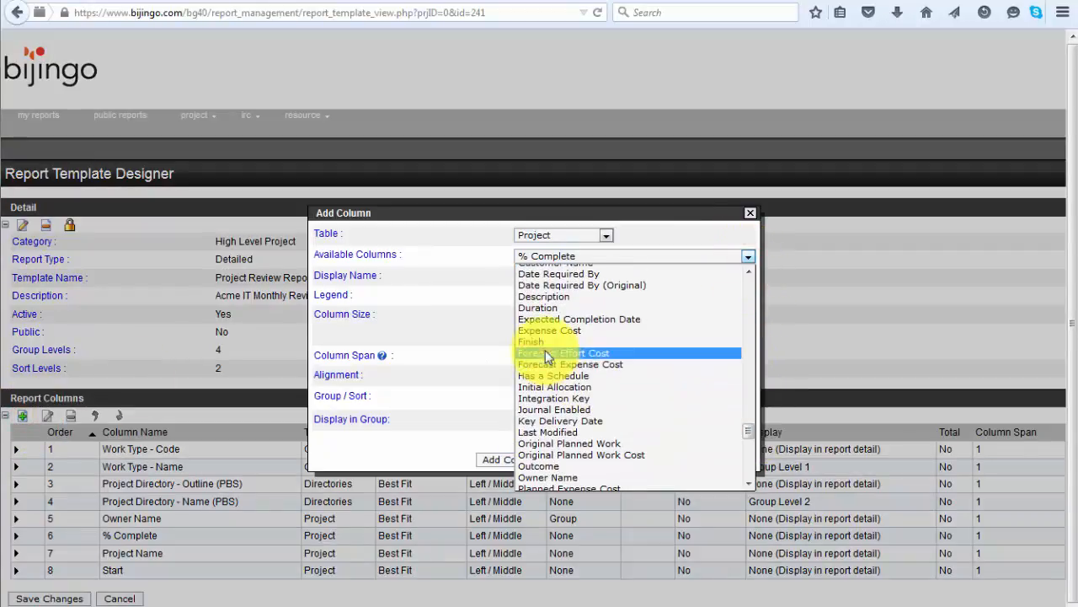
click(539, 349)
click(510, 587)
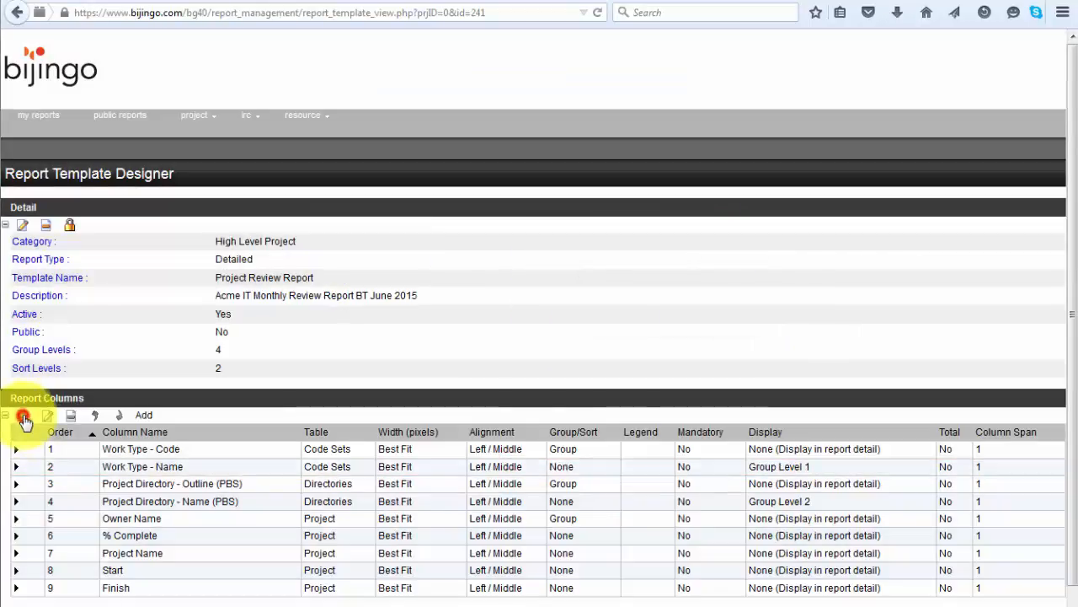
Add the Status column from the Project table to the report detail, without grouping.
click(22, 415)
click(748, 256)
drag(748, 287, 753, 472)
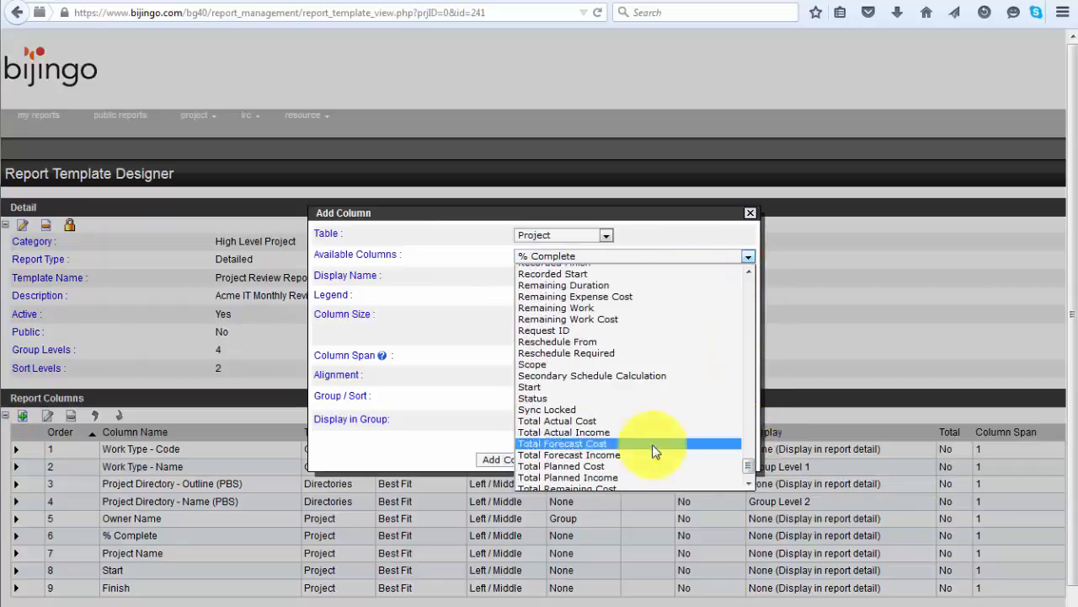
click(652, 444)
click(495, 592)
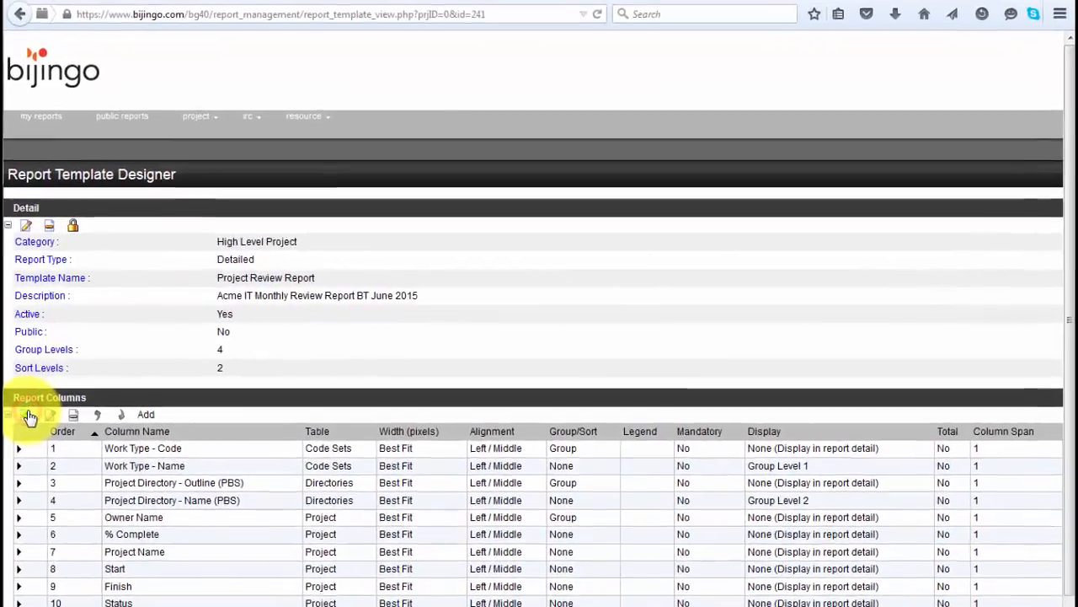
Add the Accomplished This Period column from the Project Journal table to the report detail, without grouping.
click(29, 417)
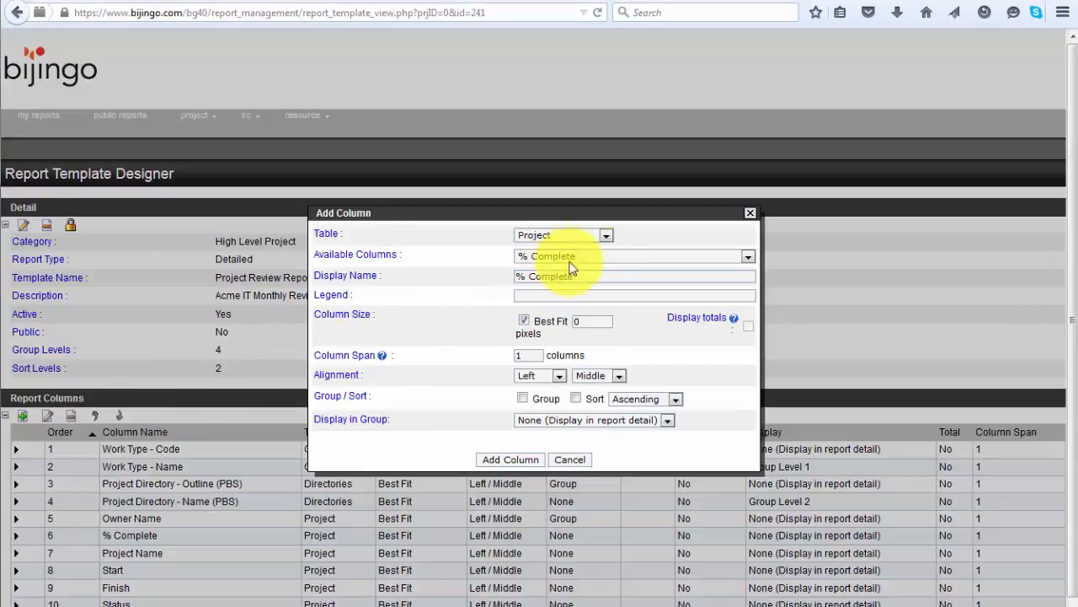
click(609, 238)
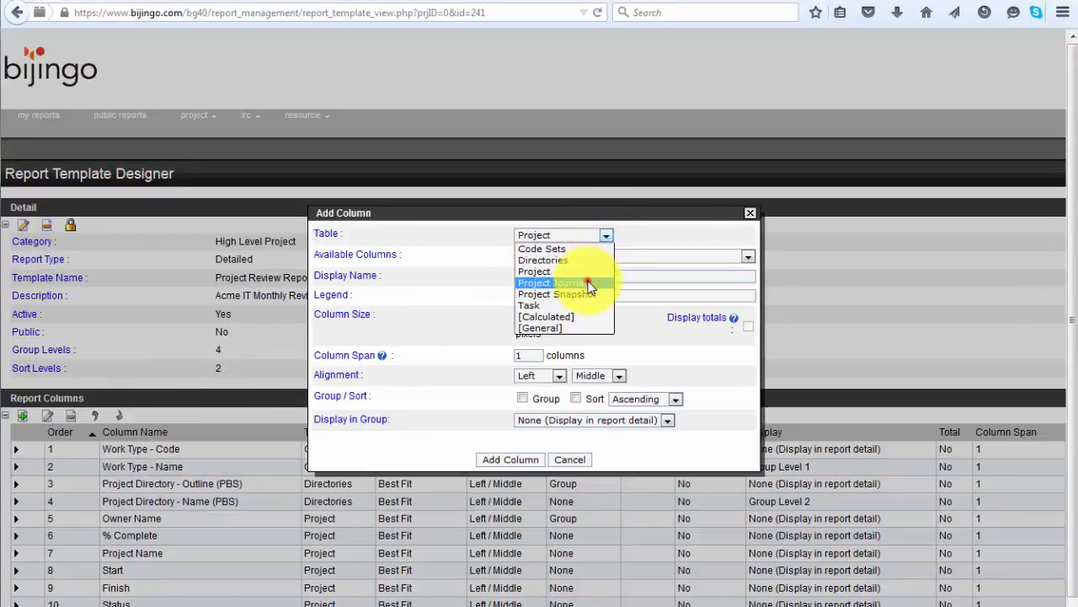
click(589, 284)
click(643, 256)
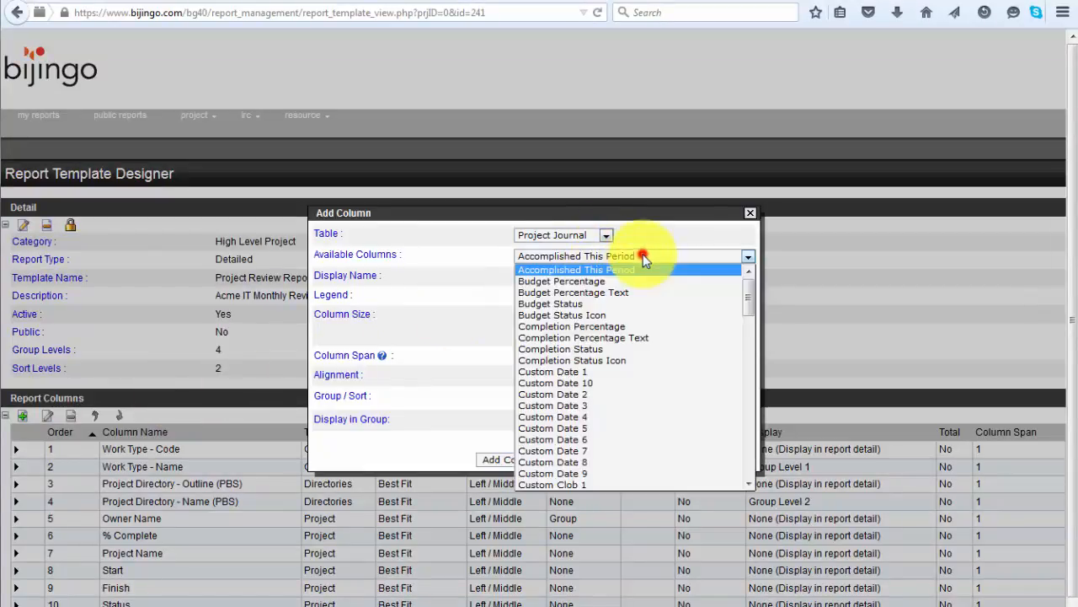
click(631, 271)
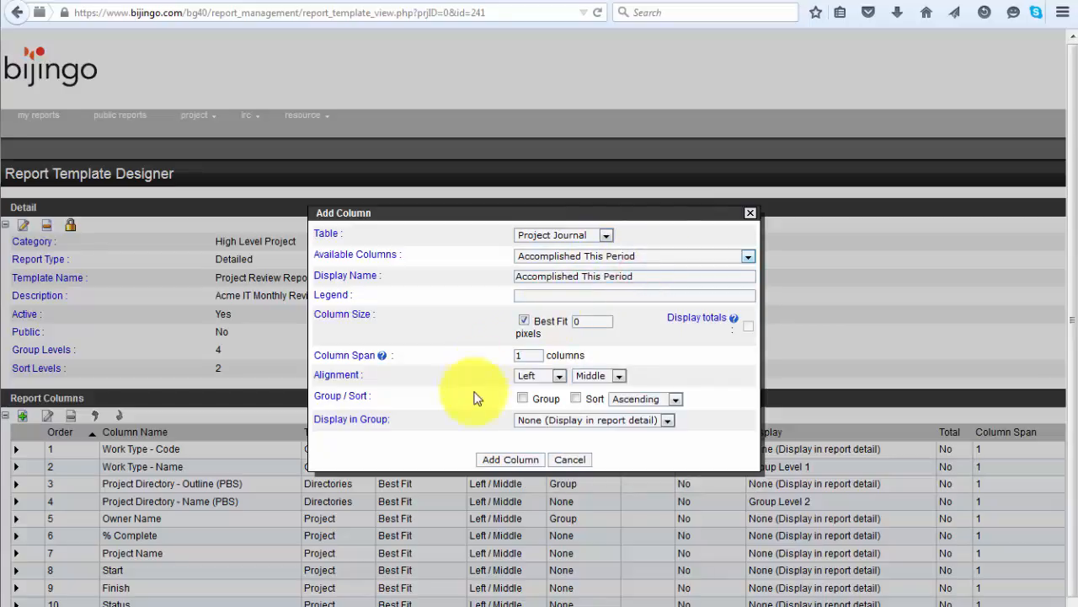
click(496, 459)
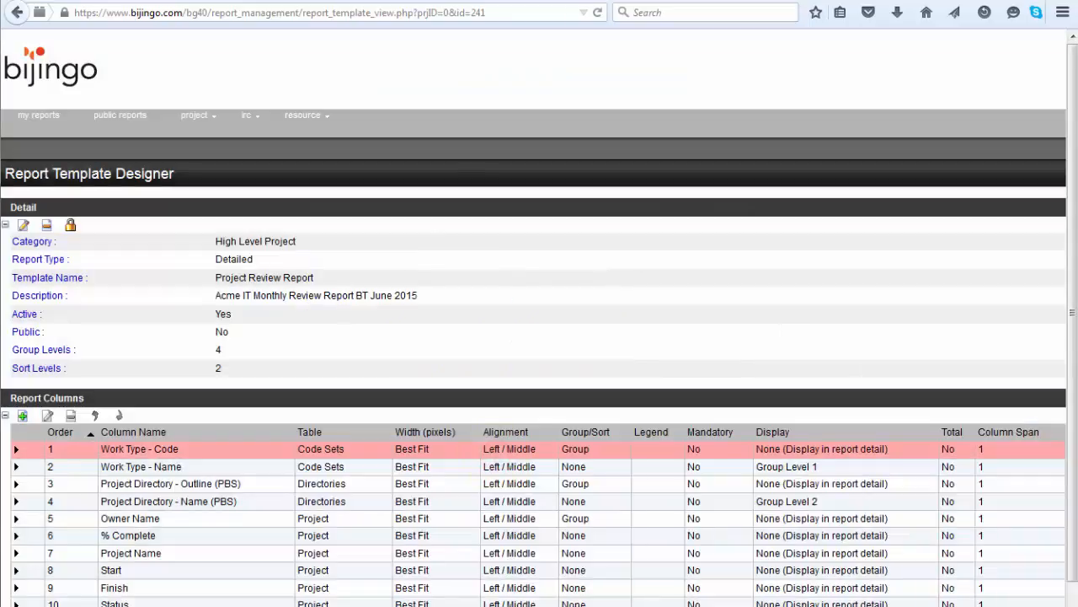
Add the Plan For Next Period column from the Project Journal table to the report detail, without grouping.
click(23, 416)
click(748, 256)
drag(749, 278, 669, 428)
click(582, 382)
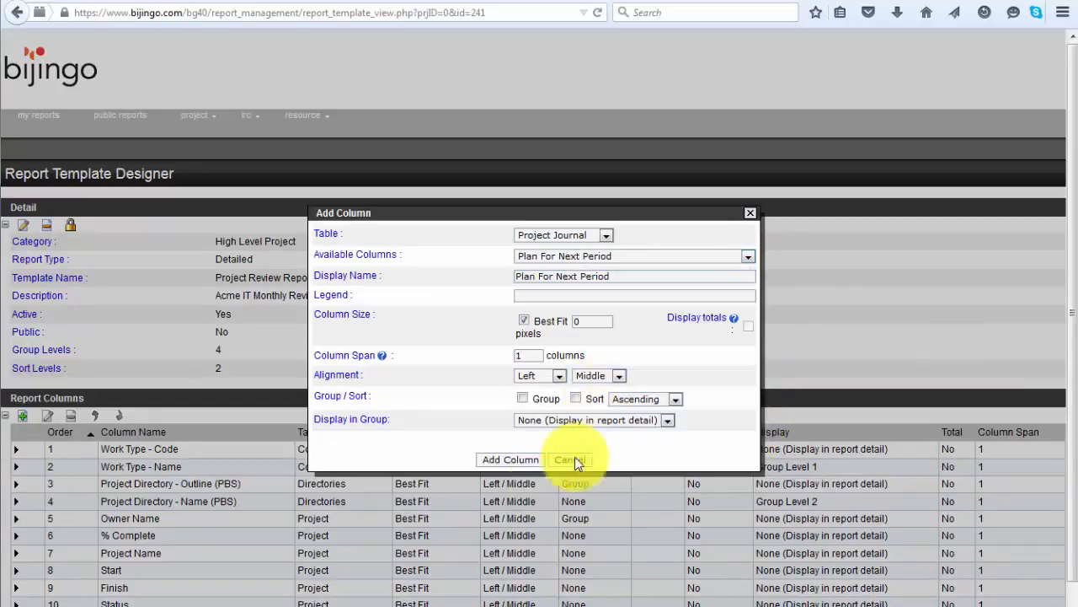
click(511, 459)
Add the Project Lifecycle column from the Project Journal table to the report detail, without grouping.
click(23, 415)
click(748, 256)
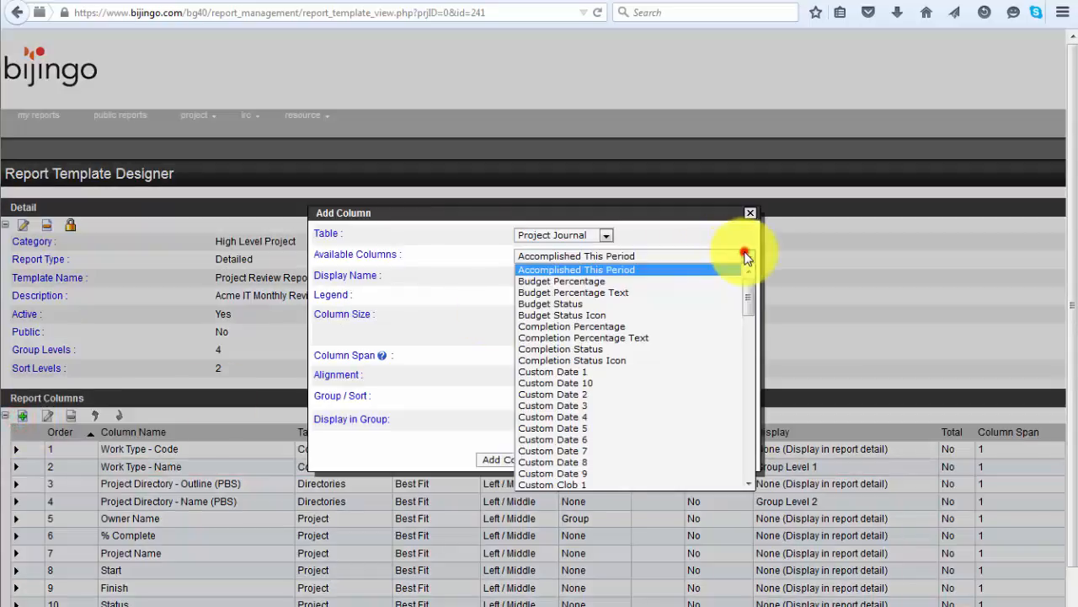
drag(748, 301, 640, 434)
click(629, 439)
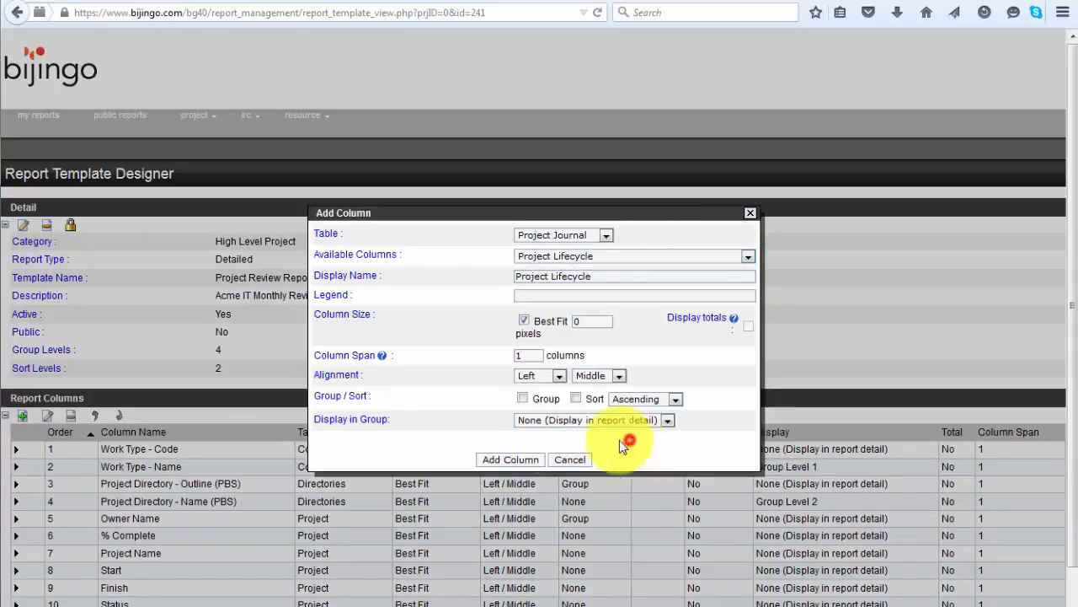
click(510, 460)
Add the Project Status column from the Project Journal table to the report detail, without grouping.
click(22, 415)
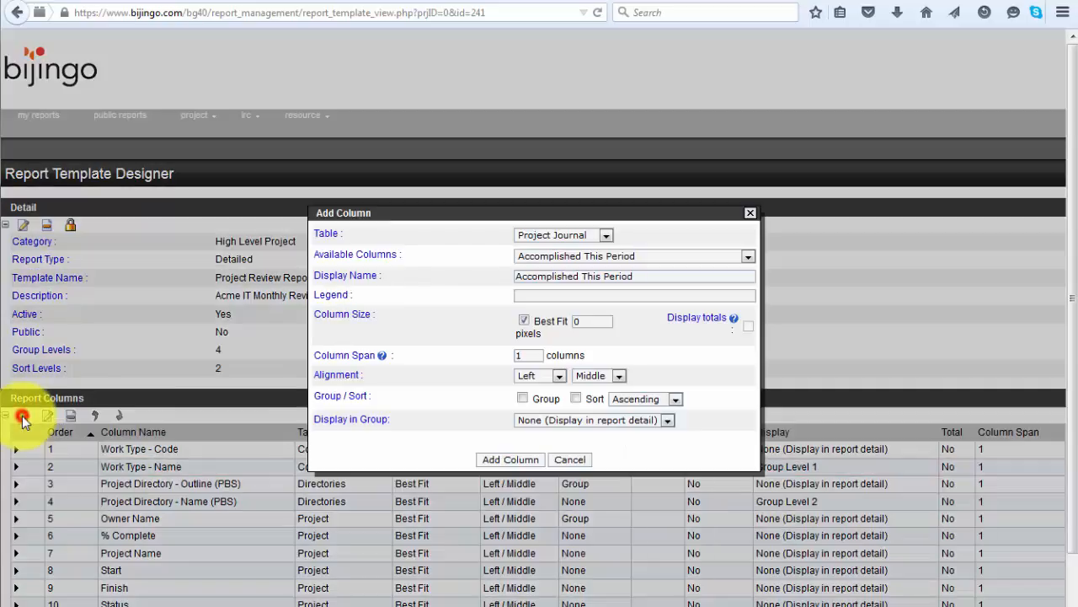
click(747, 256)
drag(748, 289, 590, 424)
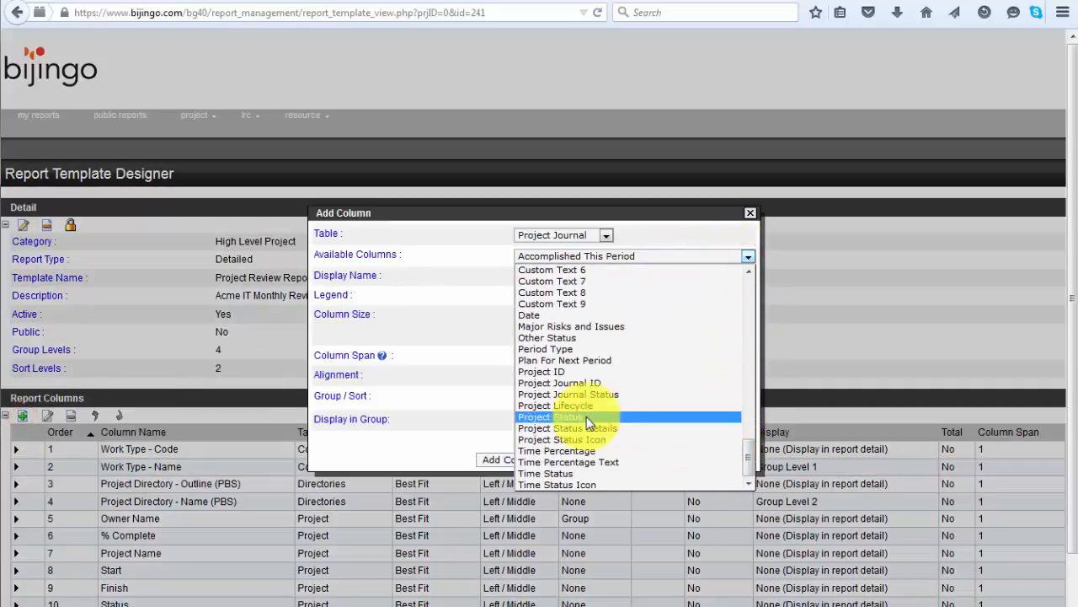
click(590, 417)
click(511, 459)
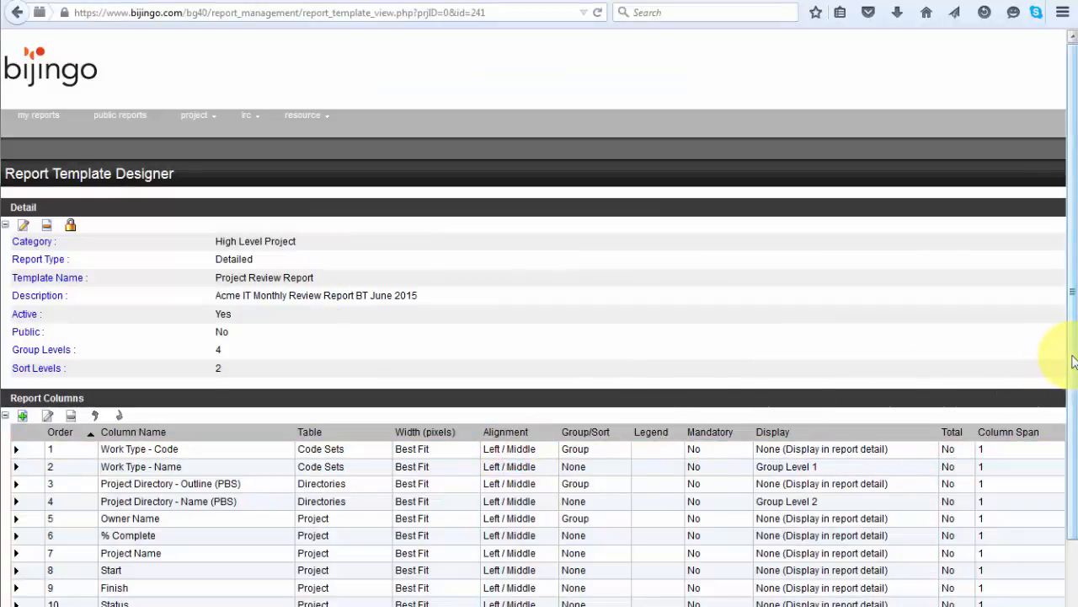
Save the report template with its new columns and run the Project Review Report to the screen.
scroll(1074, 362, down, 3)
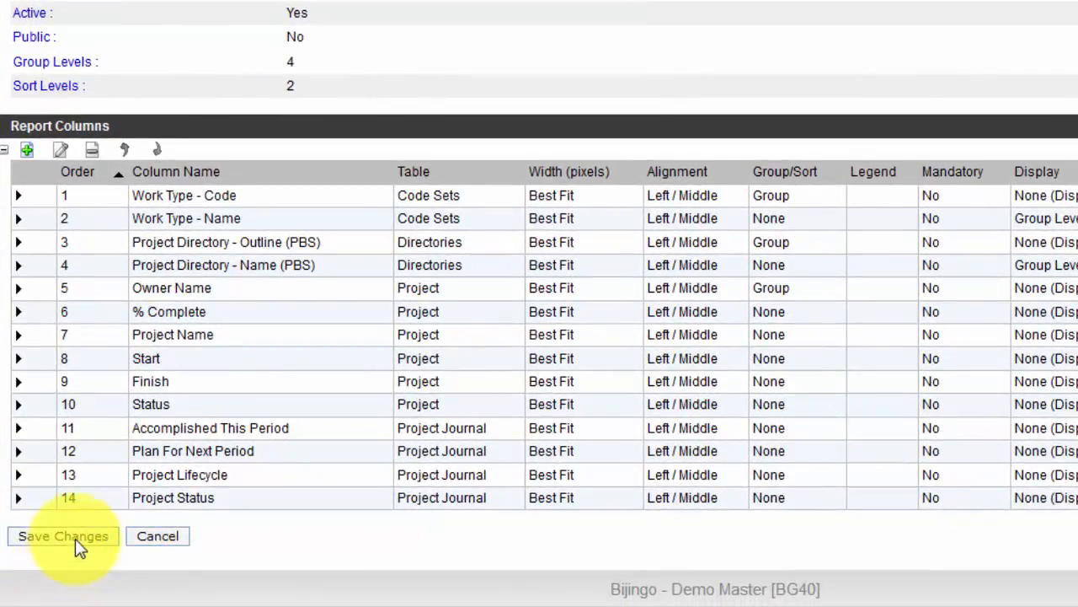
click(78, 535)
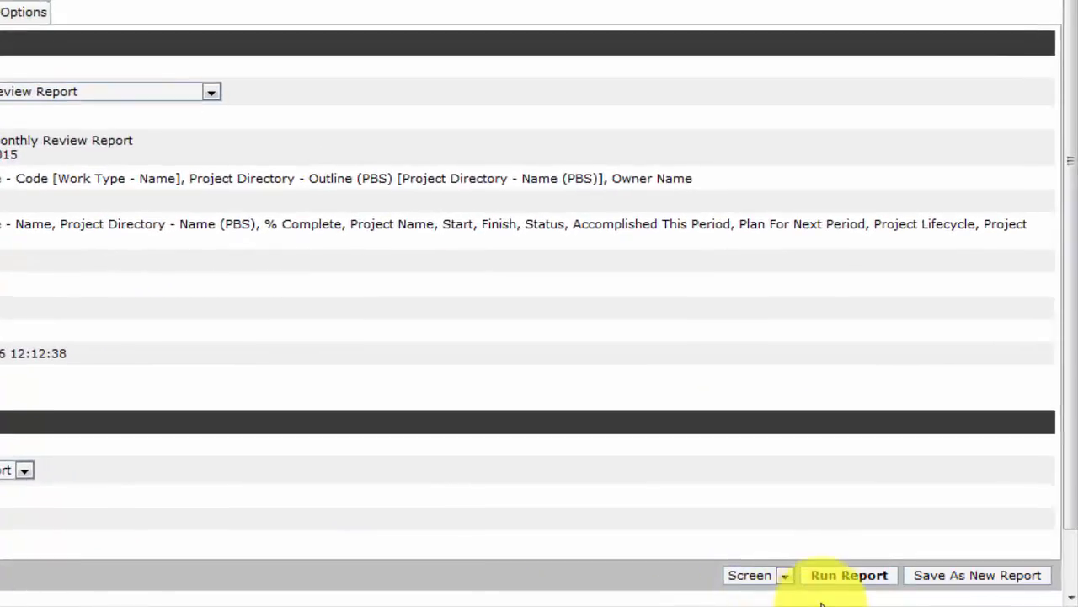
click(838, 576)
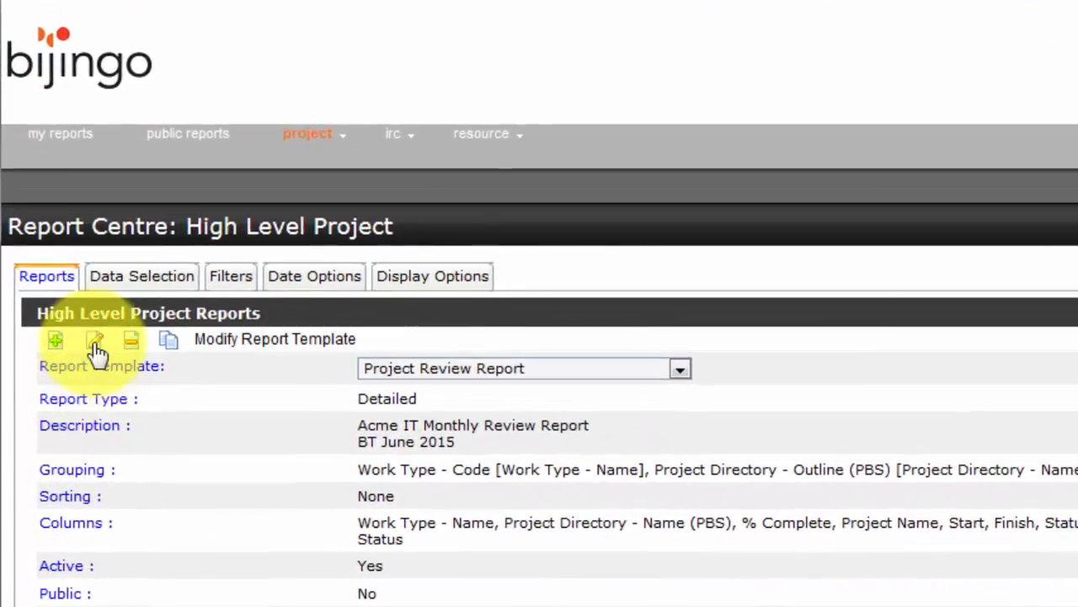
Reopen the Project Review Report template for modification and move the Project Name column above % Complete.
click(95, 340)
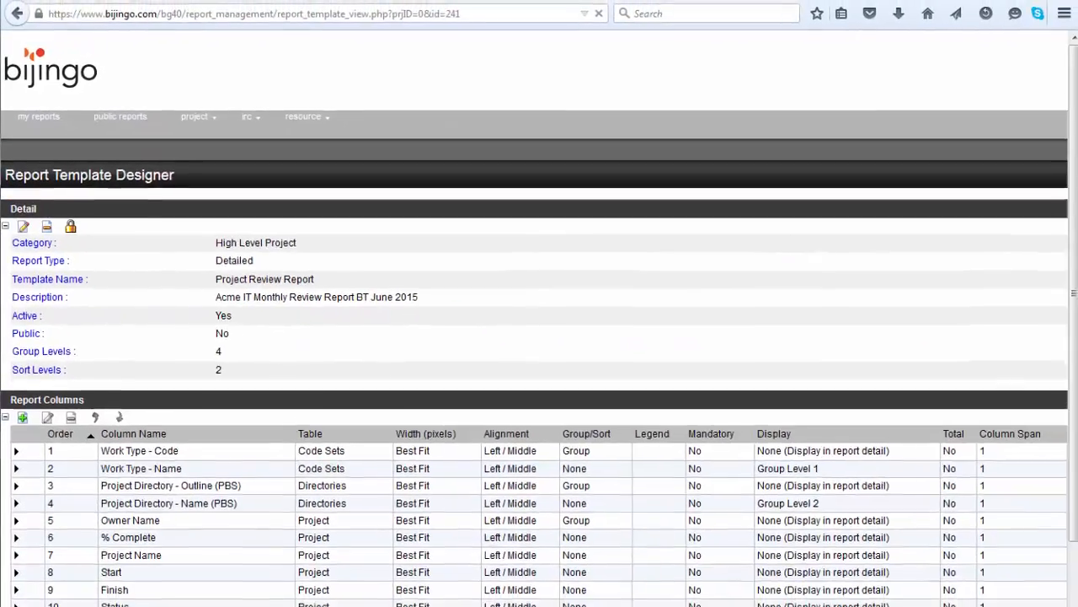
scroll(539, 337, down, 3)
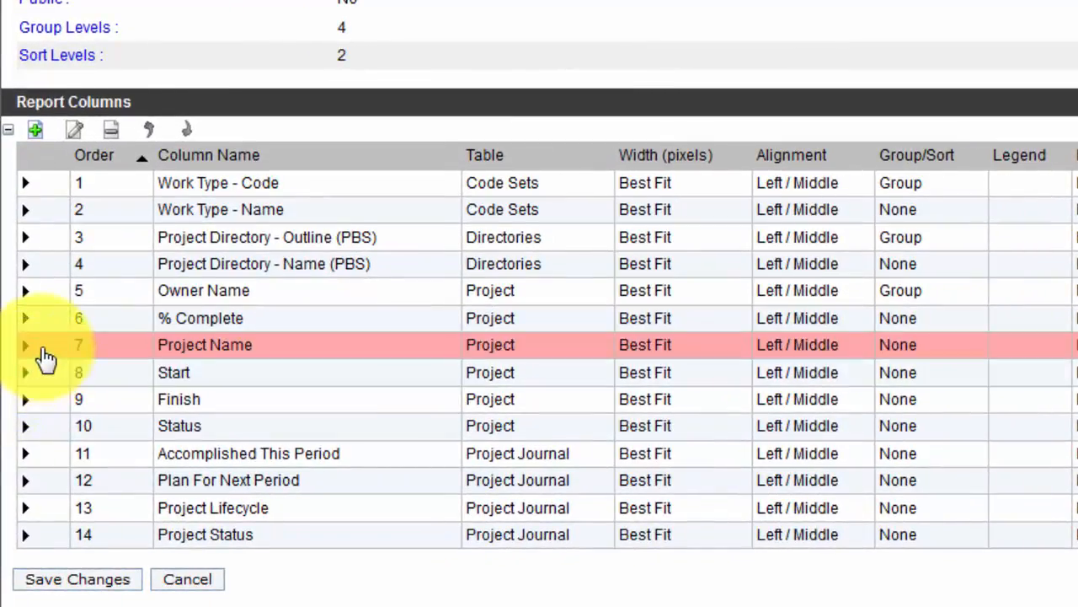
click(38, 347)
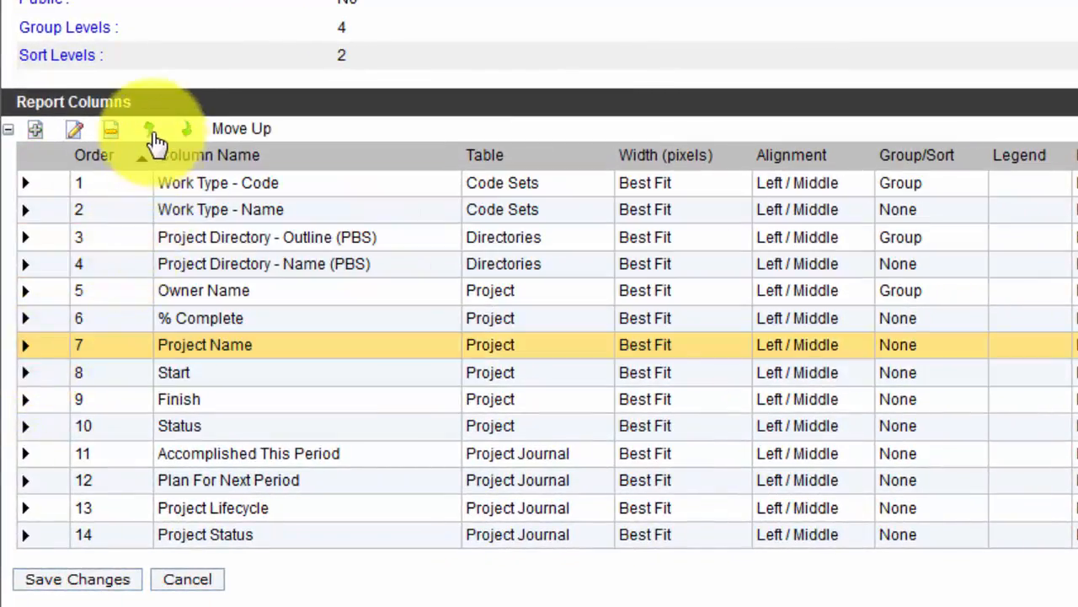
click(149, 130)
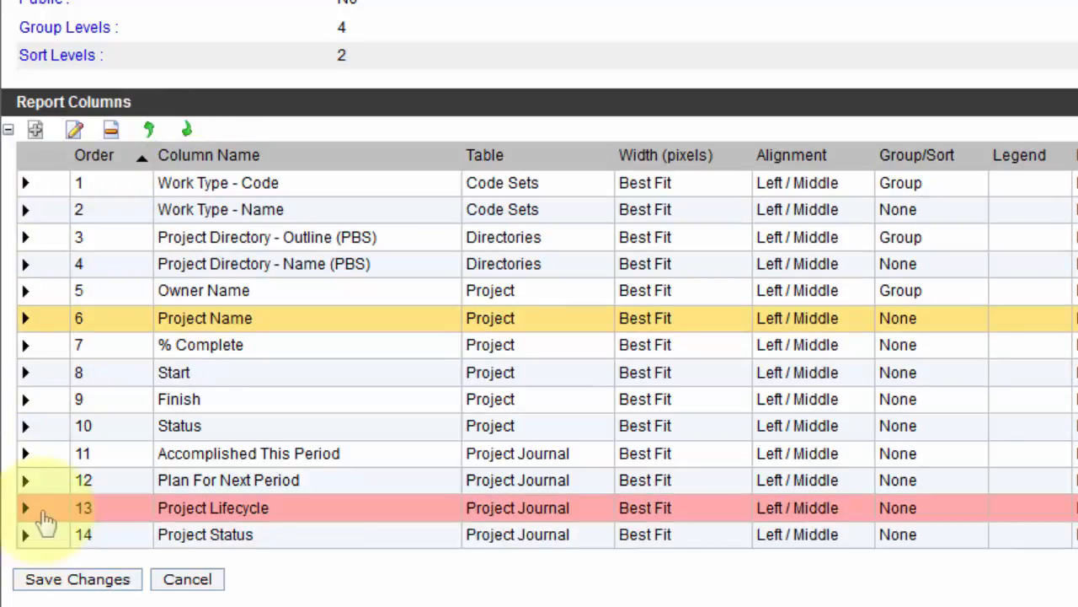
Move the Project Lifecycle column up to order 11 and the journal's Project Status column up to order 12.
click(44, 512)
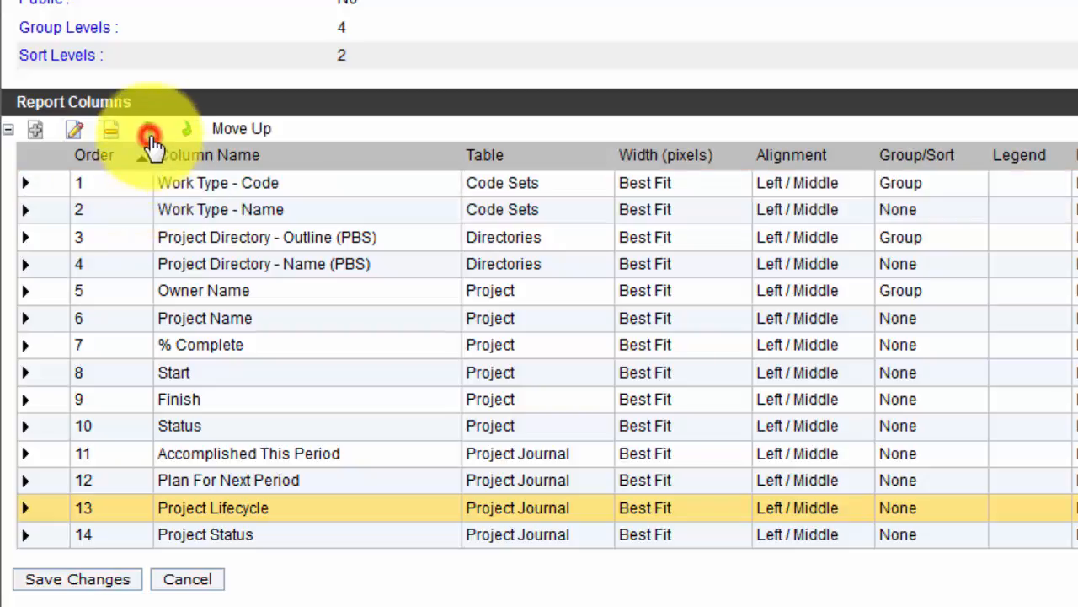
click(150, 137)
click(150, 136)
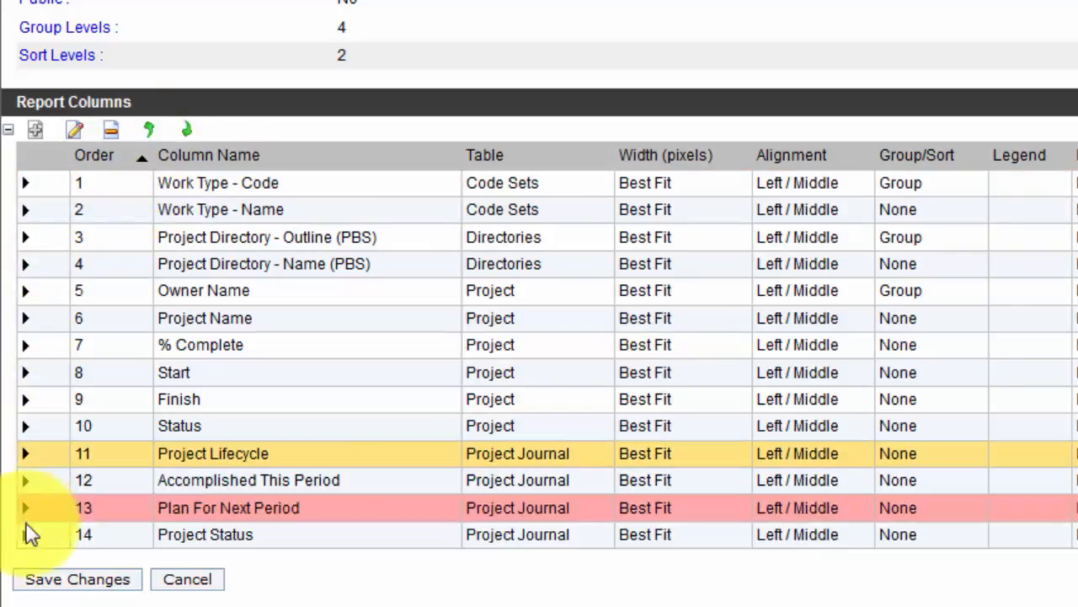
click(33, 539)
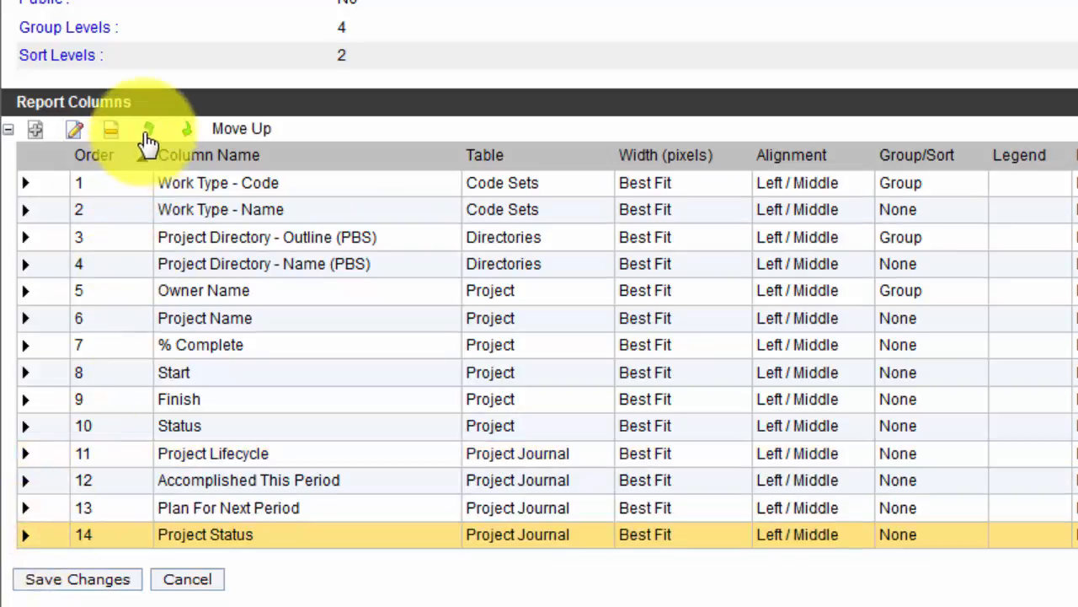
click(145, 135)
click(145, 135)
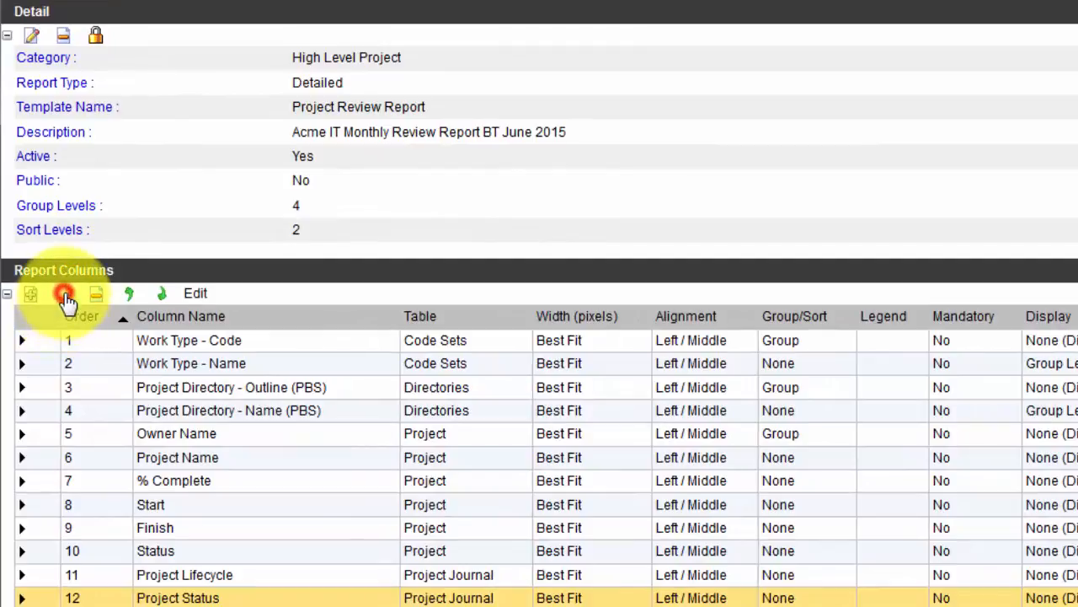
Change the display name of the Project Journal table's Project Status column to Journal Status.
click(66, 299)
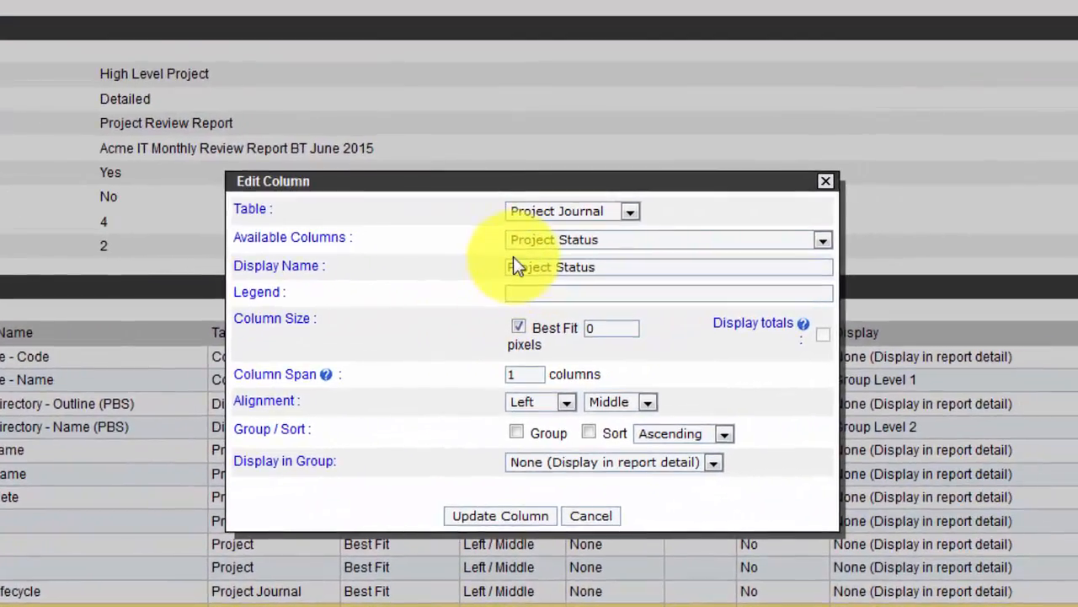
double_click(513, 266)
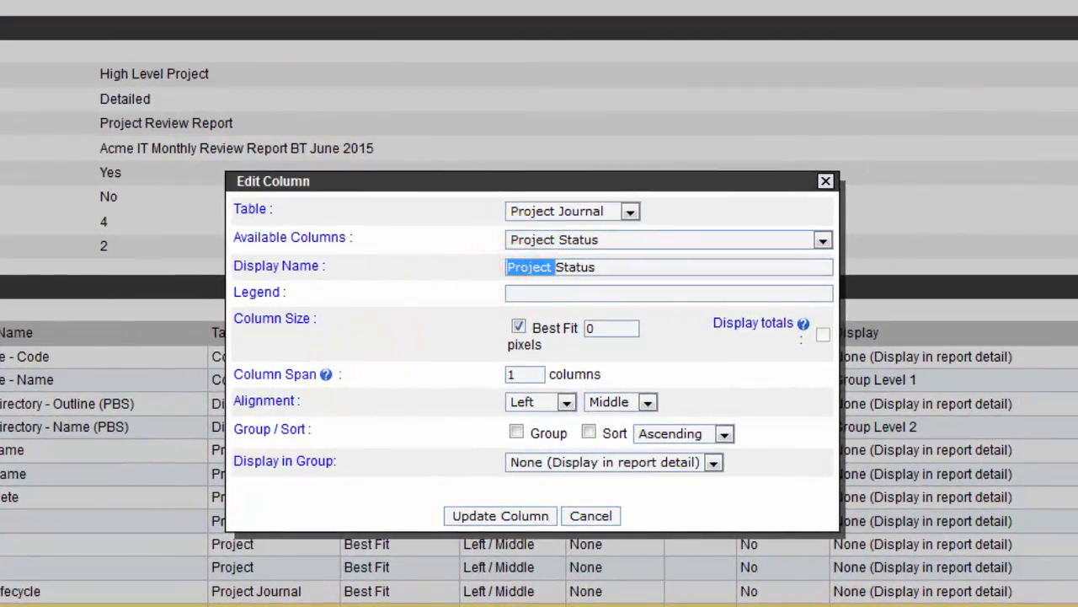
text(Journal)
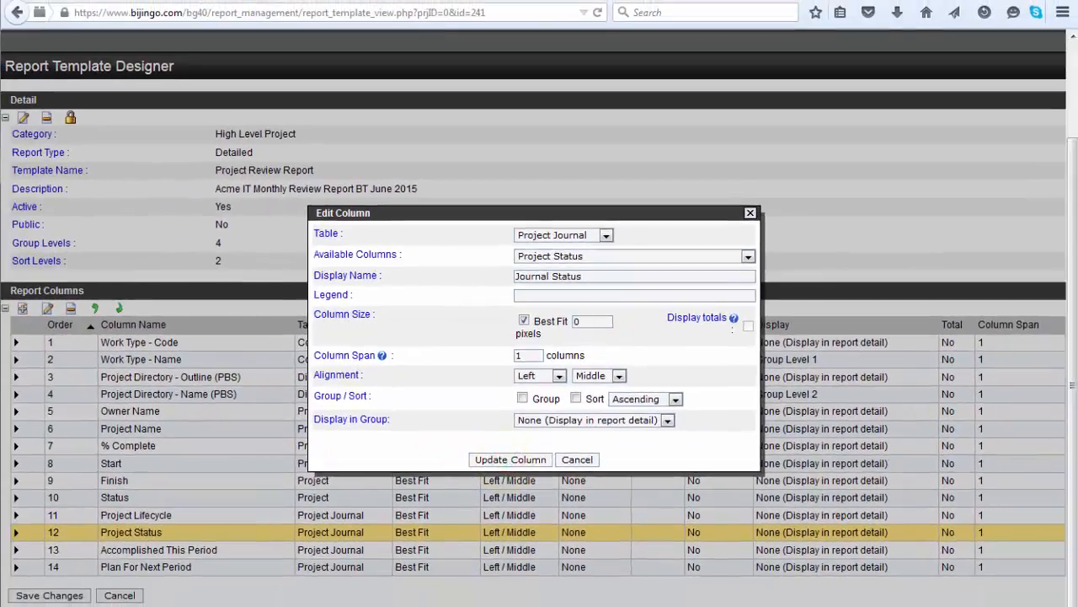
click(510, 459)
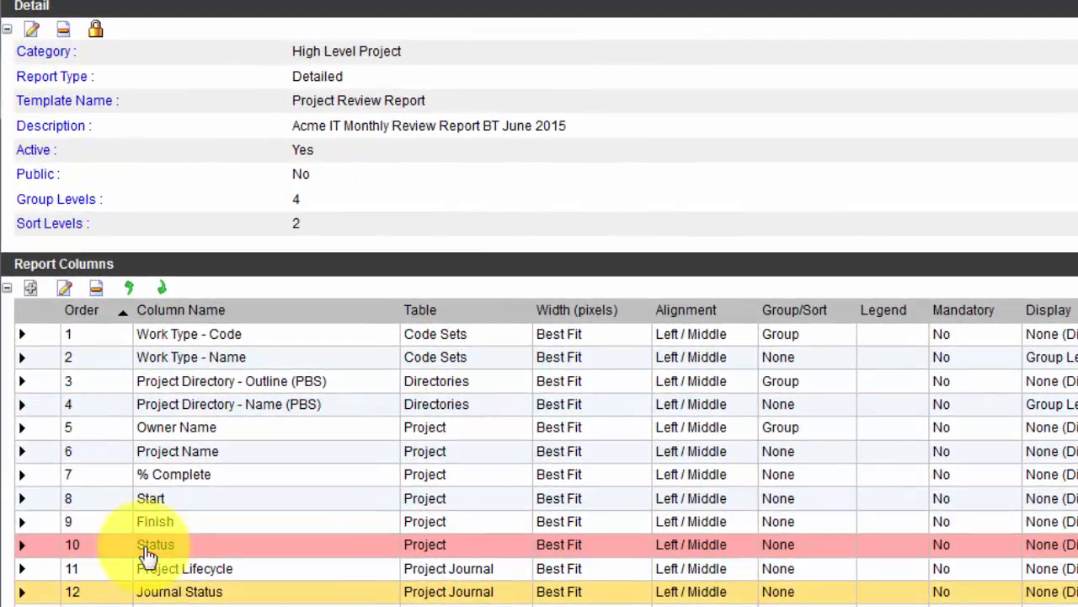
Change the display name of the Project table's Status column to Project Status.
click(147, 554)
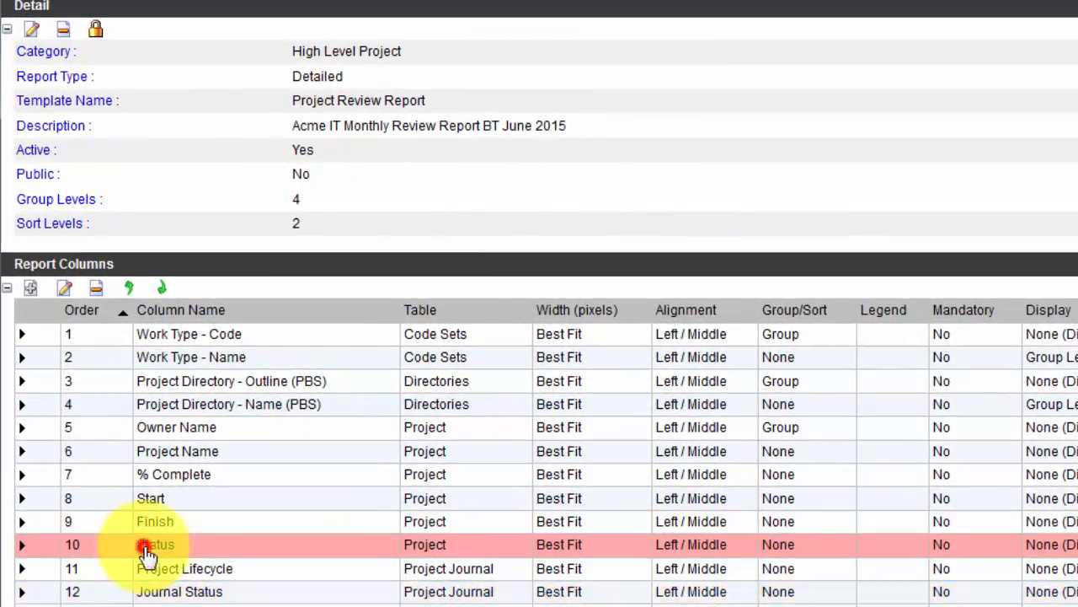
click(61, 293)
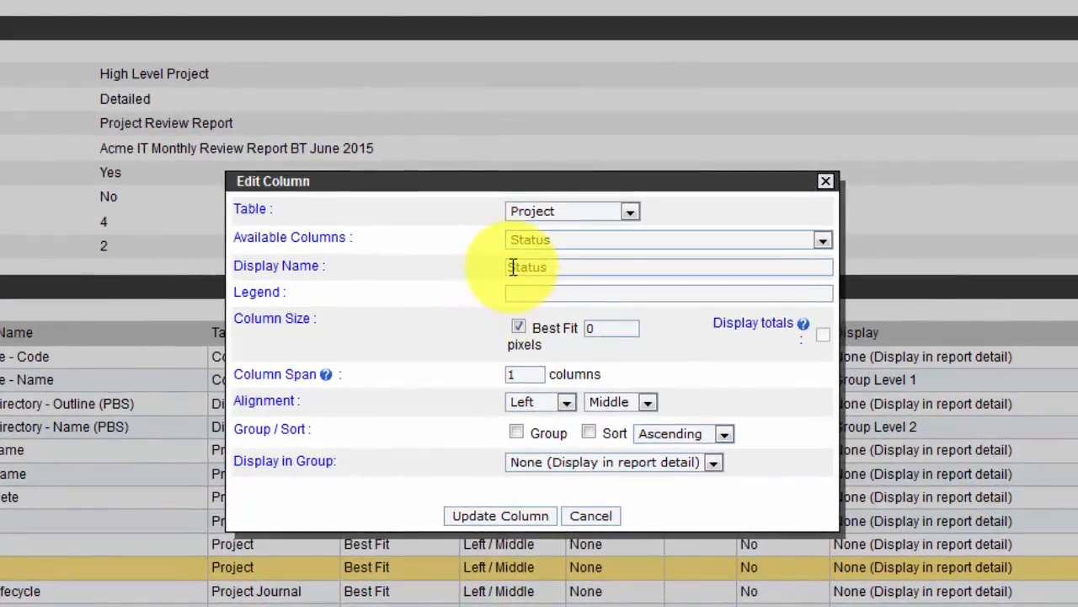
click(510, 266)
text(P)
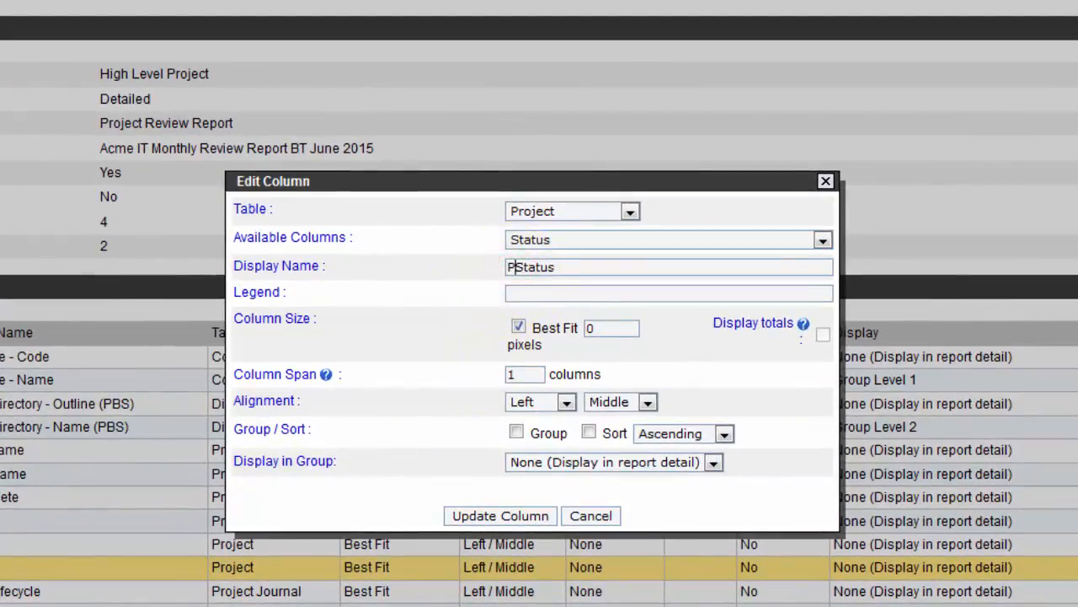
text(roject)
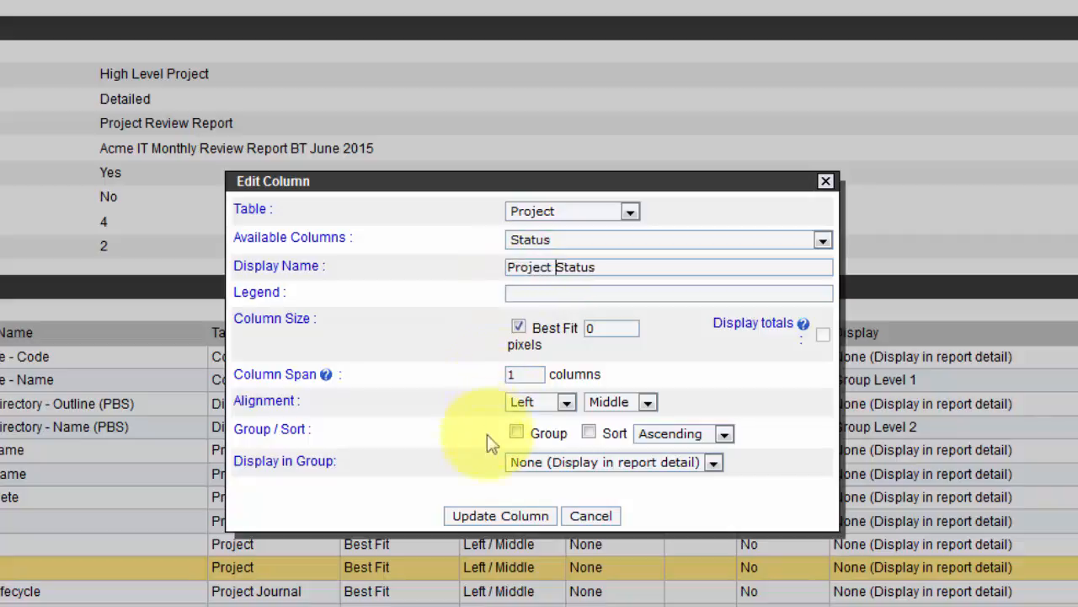
click(501, 514)
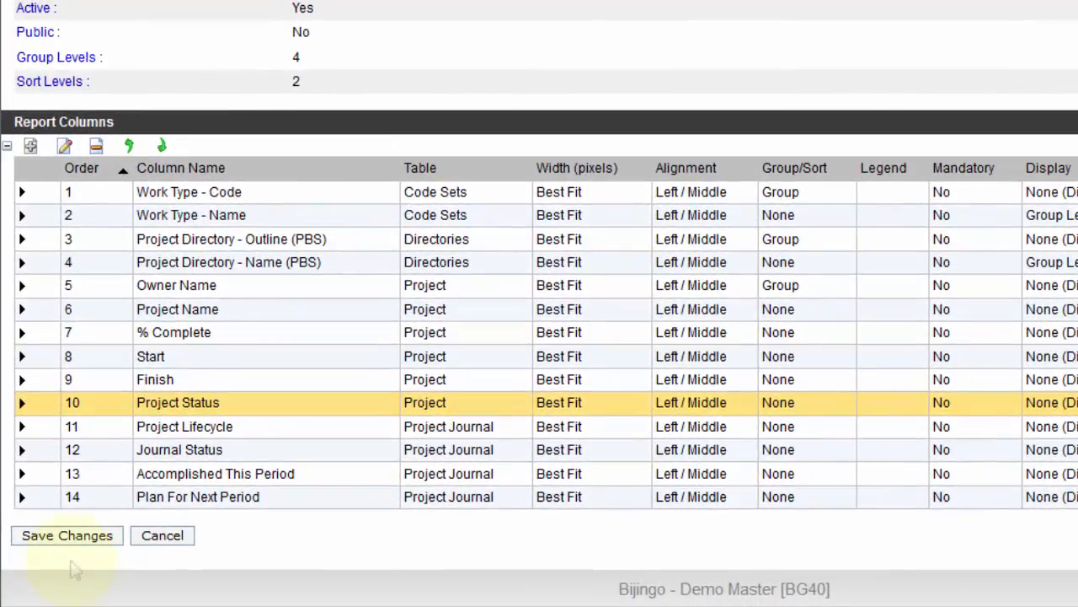
Save the reordered and renamed template columns and run the report to the screen again.
click(72, 539)
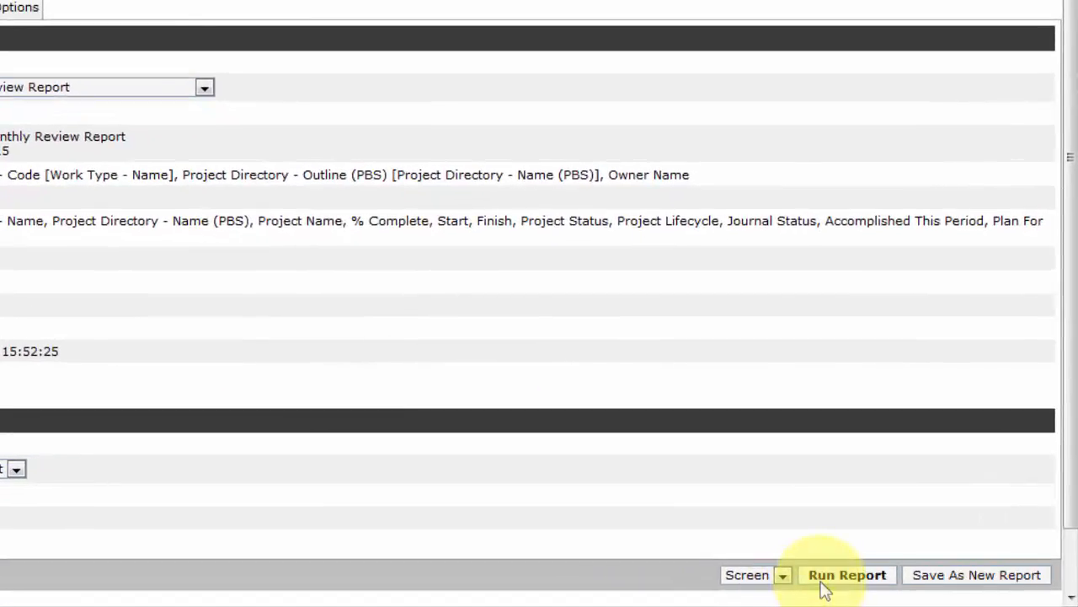
click(845, 577)
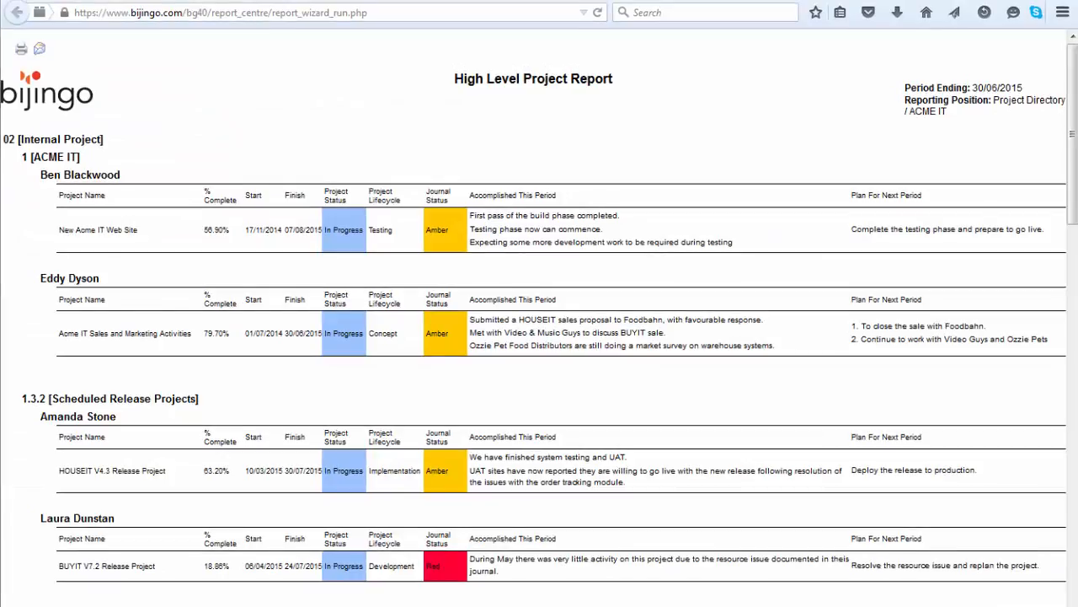
Make the Project Review Report template public in its details and save the template changes.
click(255, 28)
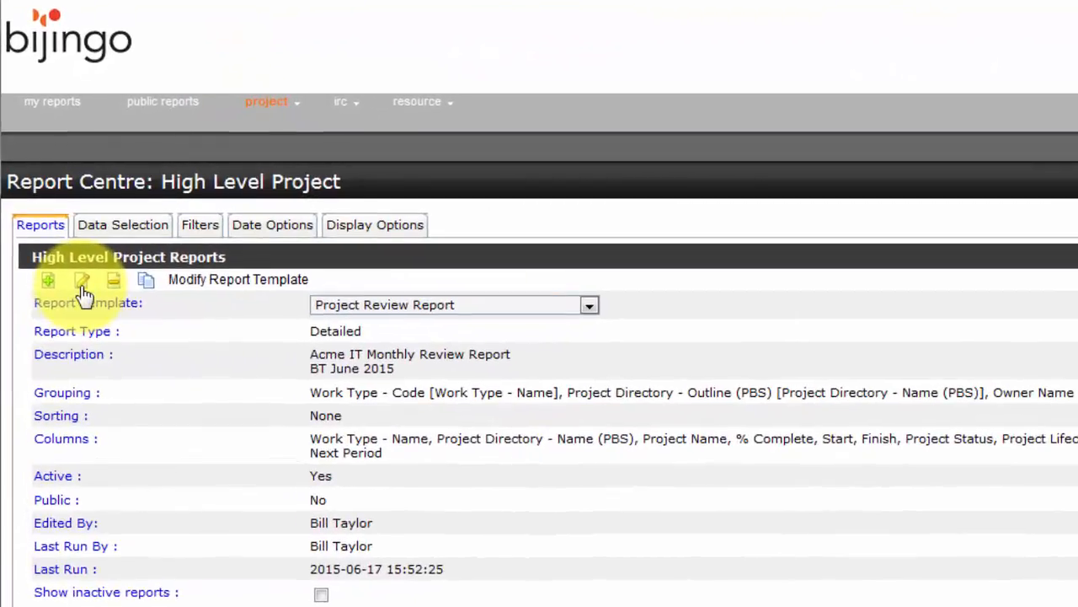
click(60, 248)
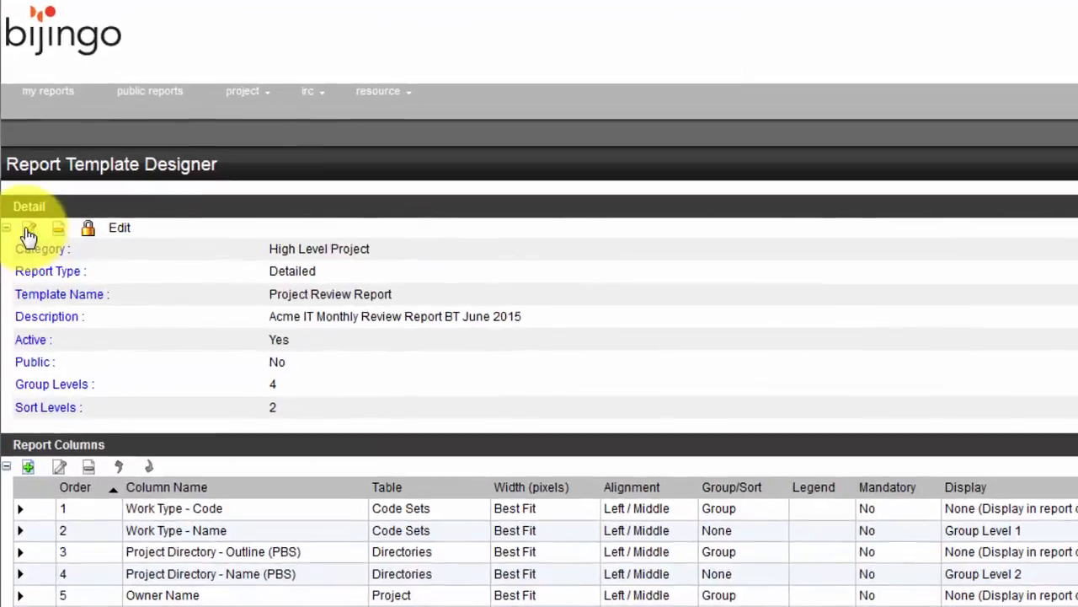
click(23, 225)
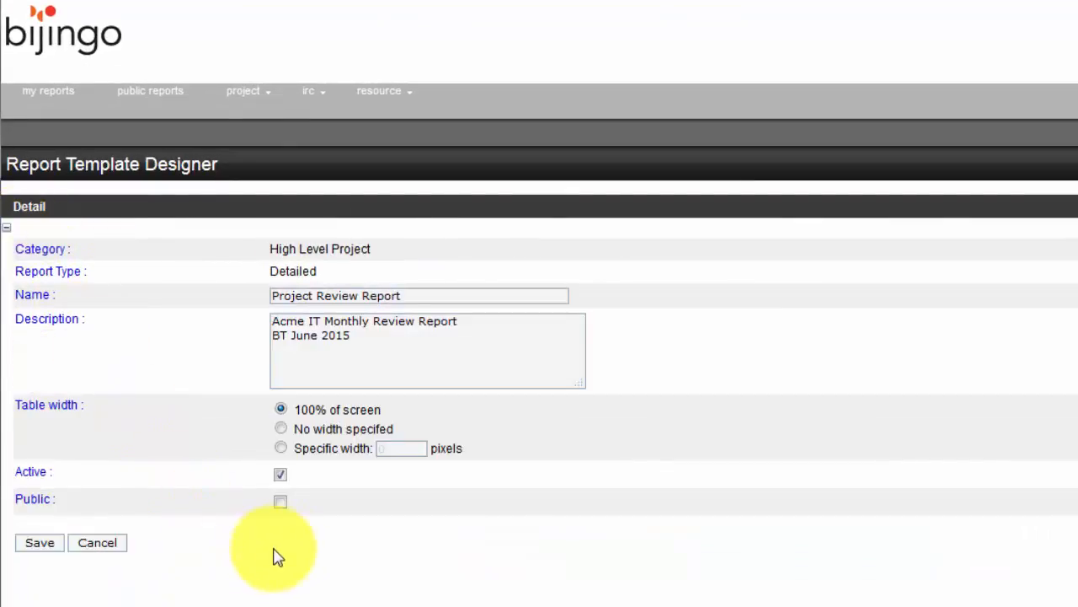
click(280, 501)
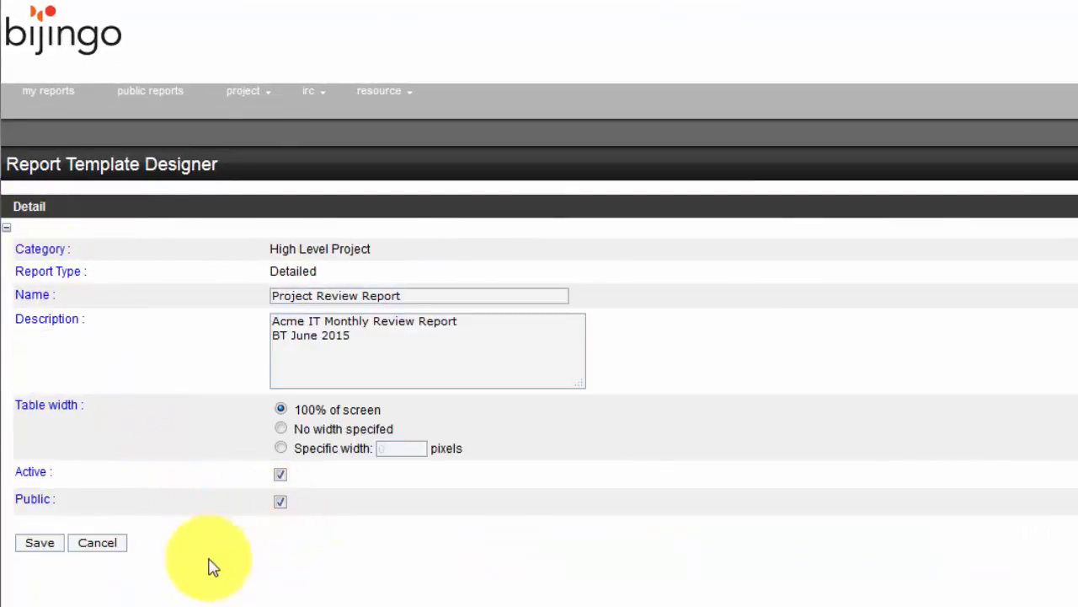
click(39, 545)
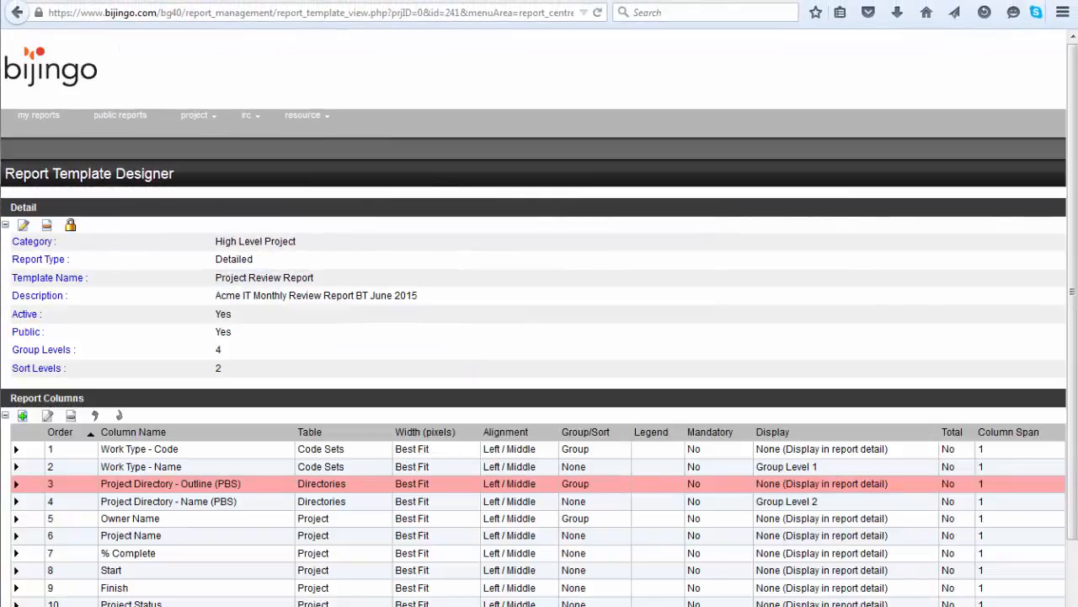
scroll(539, 482, down, 2)
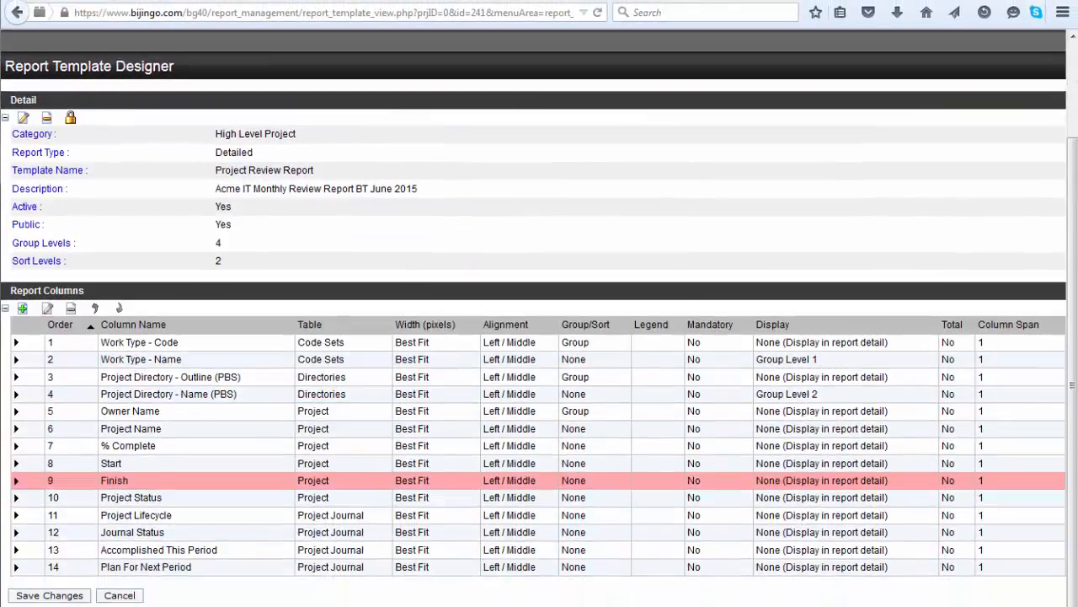
click(44, 598)
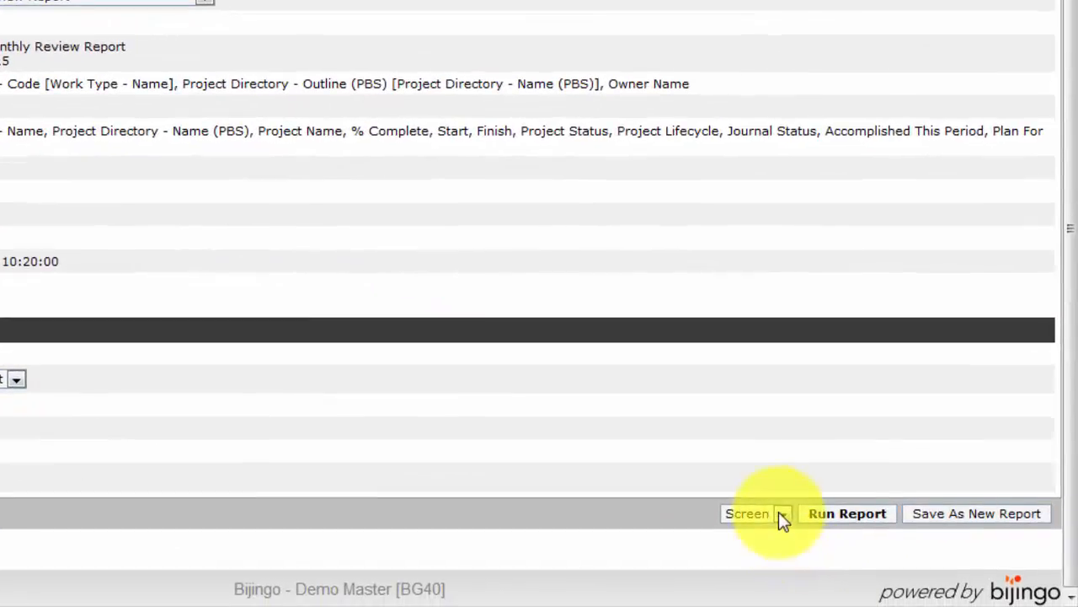
Choose the output format for running the Project Review Report.
click(793, 523)
click(779, 549)
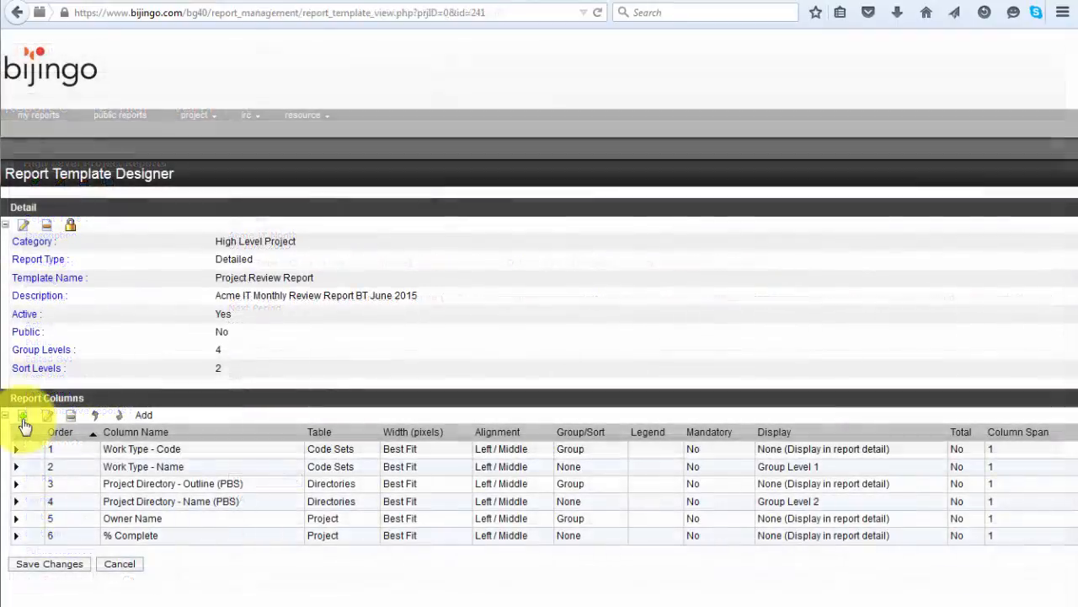
Add the Project table's Project Name column to the report template.
click(23, 281)
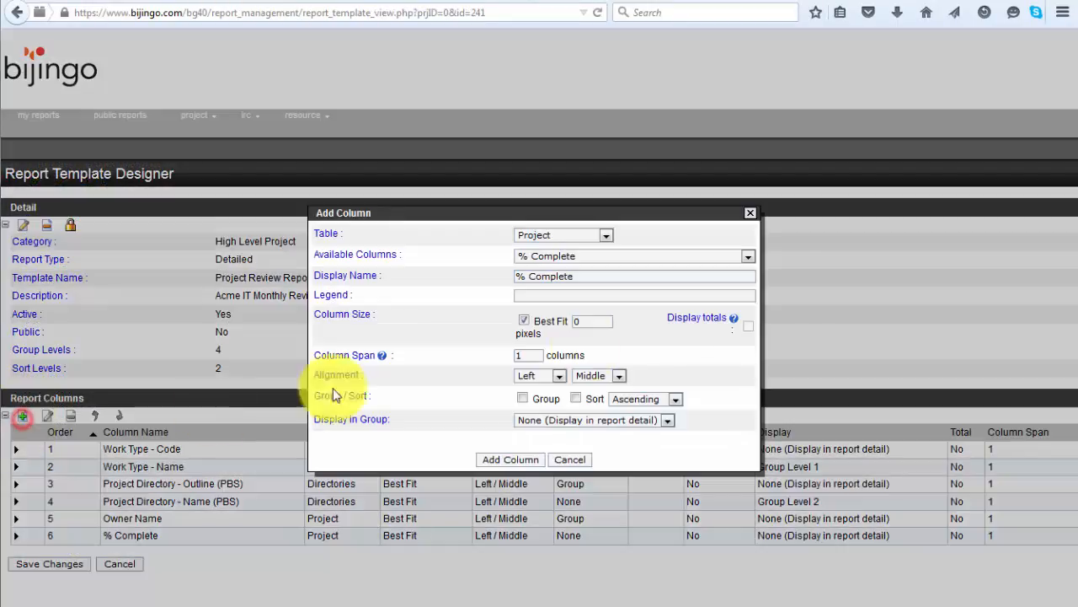
click(747, 257)
drag(748, 284, 754, 459)
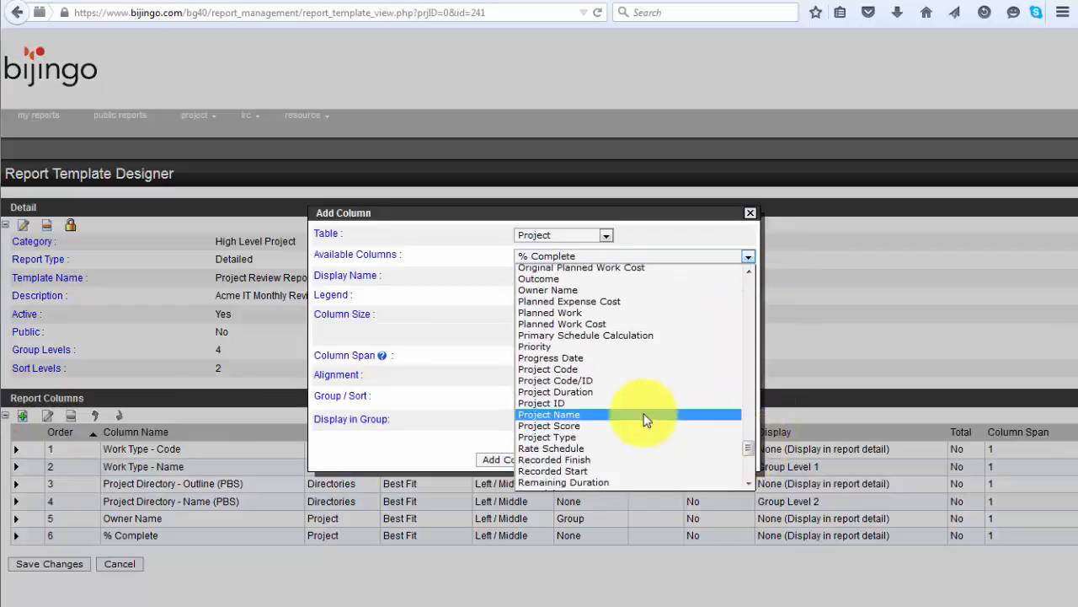
click(645, 477)
click(510, 459)
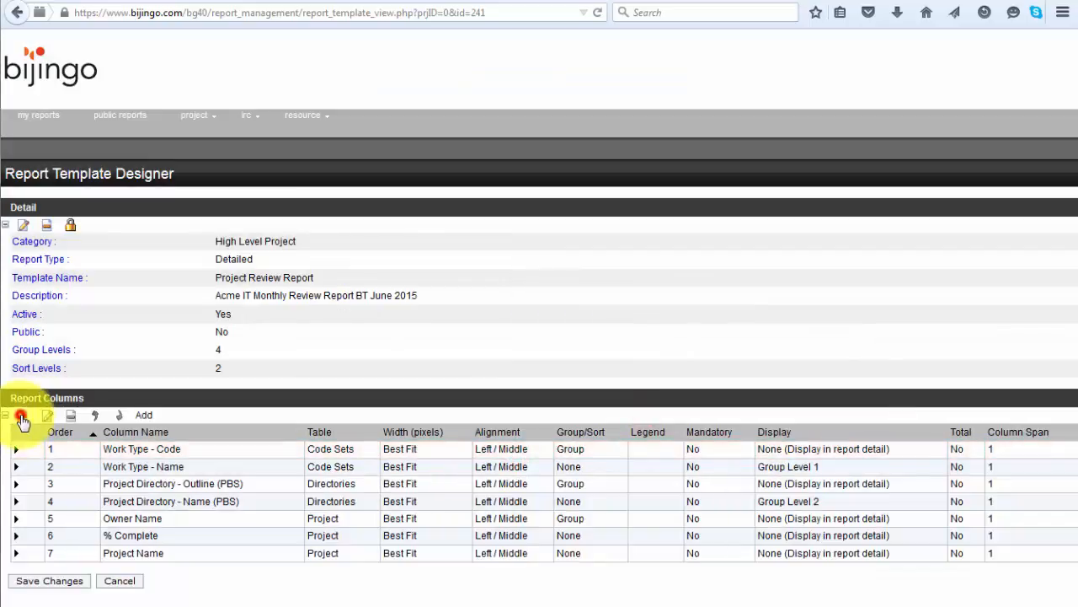
Add the Project table's Start column to the report template.
click(23, 416)
click(748, 256)
drag(748, 278, 748, 473)
click(538, 407)
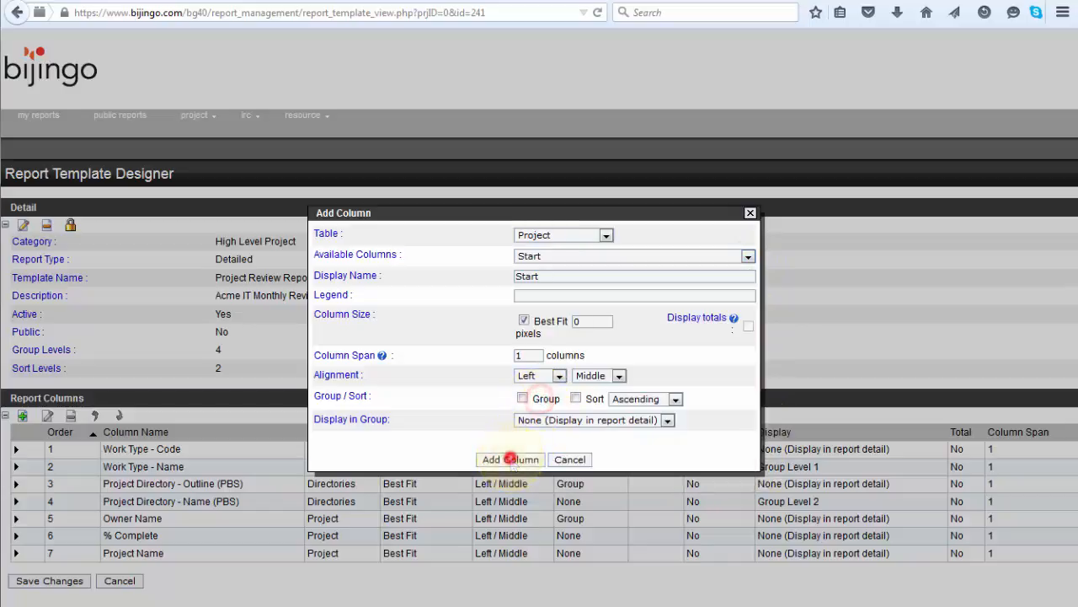
click(504, 459)
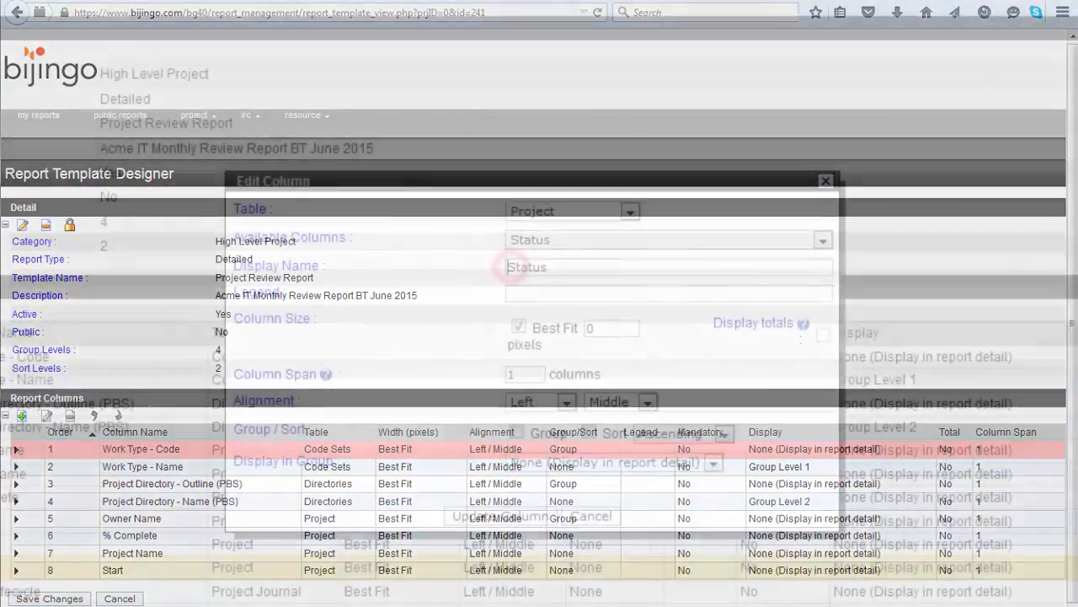
Set the display name of the Project table's Status column to Project Status and update the column.
text(Project Status)
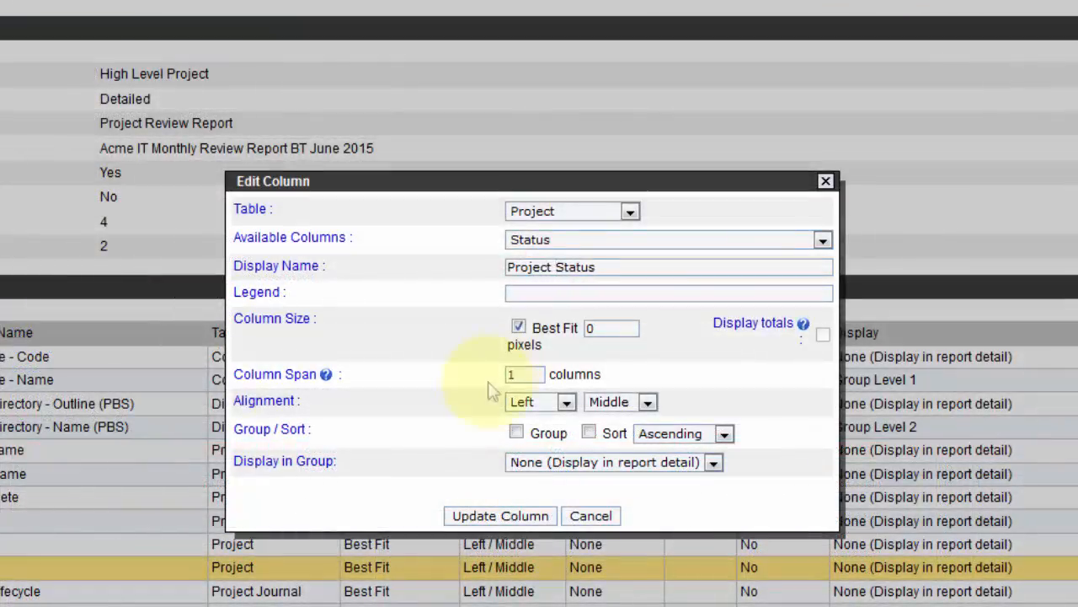
click(502, 513)
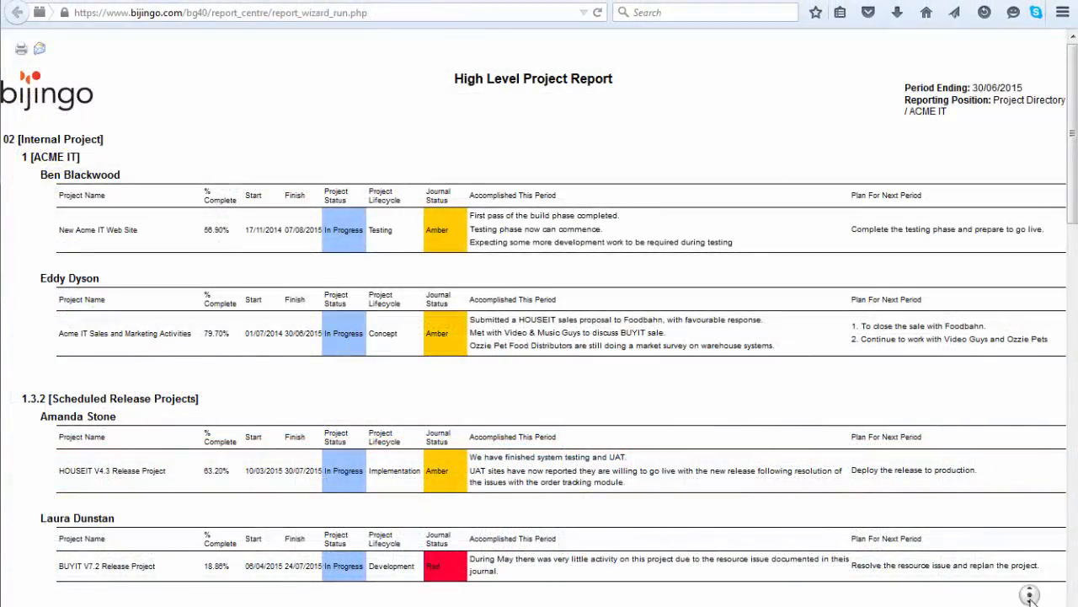
Review the High Level Project Report through its Internal Project, Customer Project and BAU and Overhead groups.
scroll(1029, 595, down, 6)
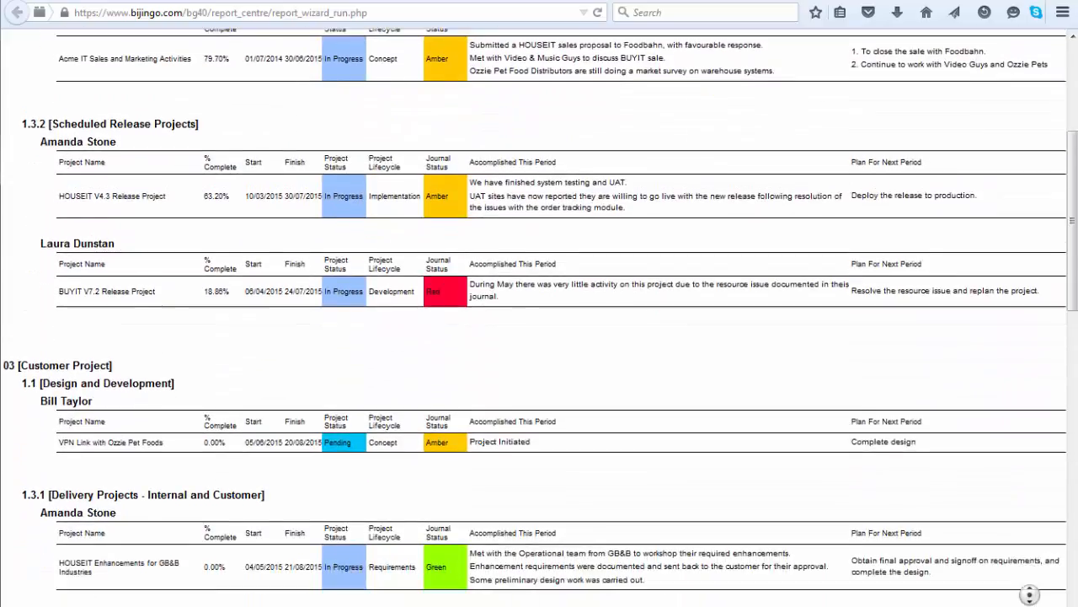
scroll(1029, 595, down, 8)
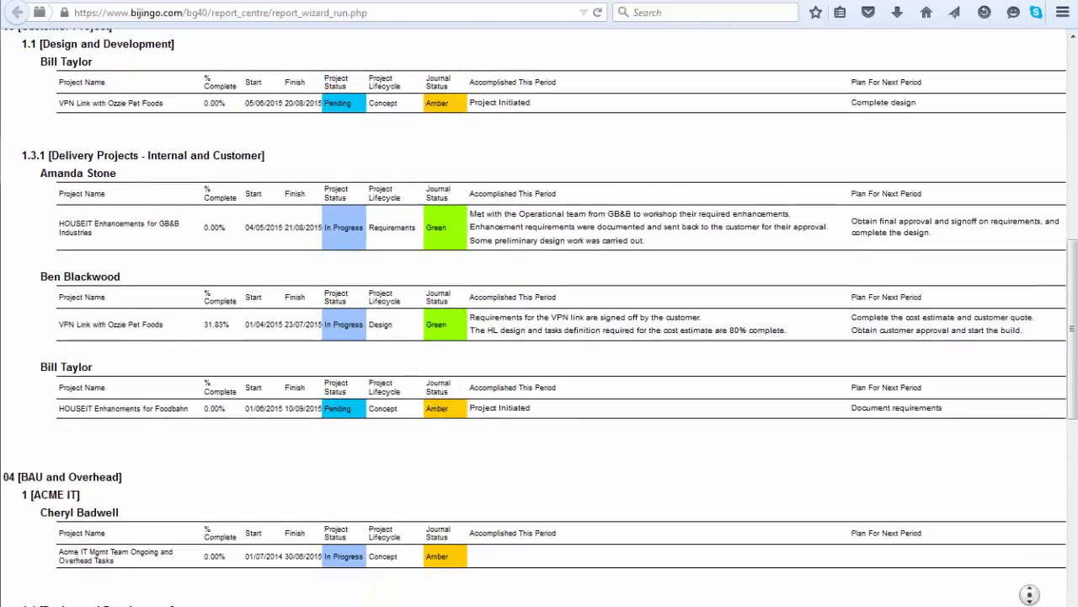
scroll(1029, 595, down, 2)
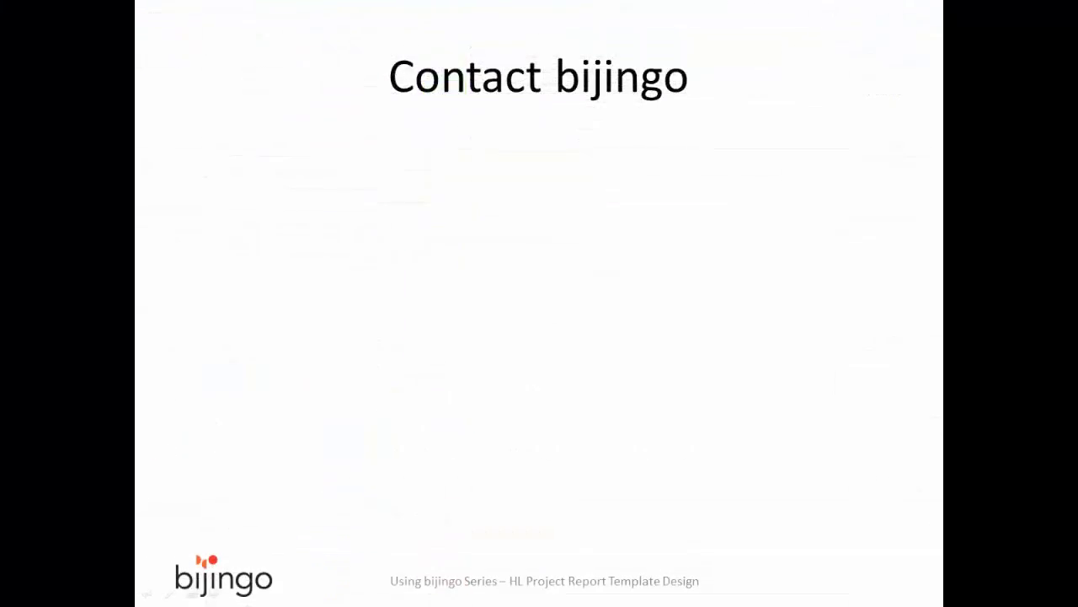